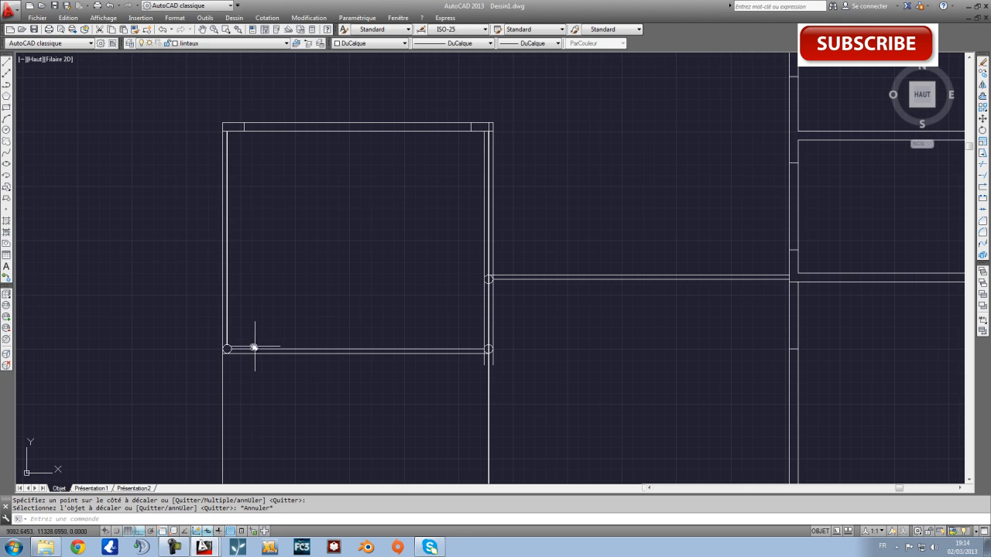
Step: Draw a horizontal line from the centre of the lower-left round column to beyond the lower-right round column
{"action": "left_click", "coordinate": [6, 62]}
{"action": "scroll", "coordinate": [170, 354], "scroll_direction": "up", "scroll_amount": 2}
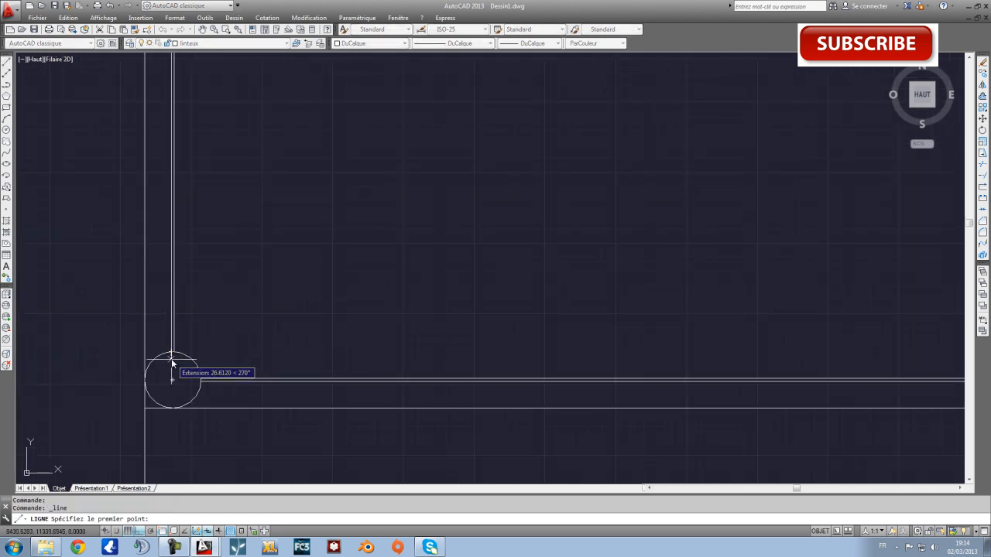
{"action": "scroll", "coordinate": [171, 418], "scroll_direction": "up", "scroll_amount": 2}
{"action": "scroll", "coordinate": [171, 418], "scroll_direction": "down", "scroll_amount": 5}
{"action": "left_click", "coordinate": [172, 390]}
{"action": "middle_click_drag", "start_coordinate": [660, 392], "coordinate": [217, 370]}
{"action": "middle_click_drag", "start_coordinate": [736, 366], "coordinate": [312, 364]}
{"action": "middle_click_drag", "start_coordinate": [668, 365], "coordinate": [290, 361]}
{"action": "scroll", "coordinate": [289, 362], "scroll_direction": "down", "scroll_amount": 4}
{"action": "scroll", "coordinate": [399, 365], "scroll_direction": "up", "scroll_amount": 3}
{"action": "left_click", "coordinate": [543, 351]}
{"action": "key", "text": "Escape"}
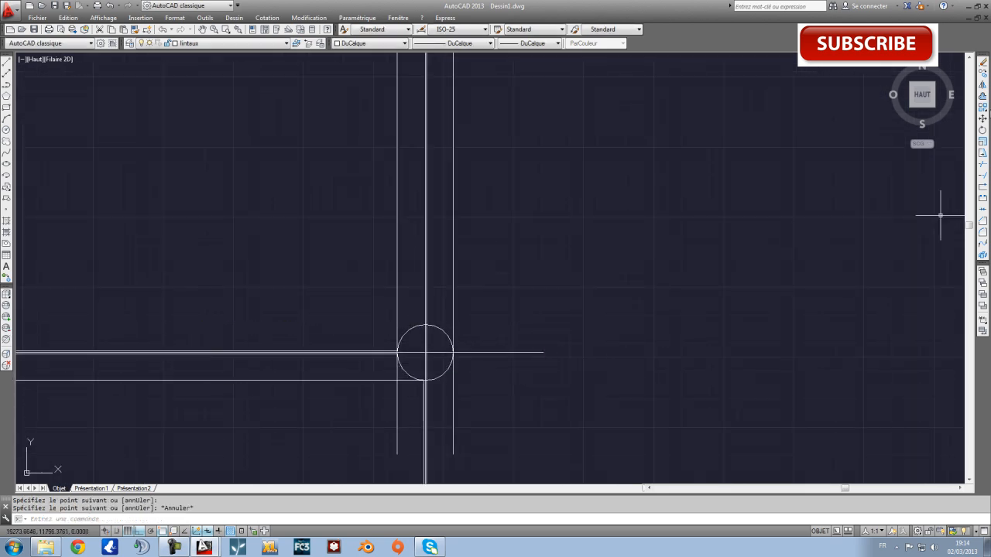
Step: Offset the horizontal centre line by 100 to both sides to form the lower lintel's edges
{"action": "left_click", "coordinate": [981, 96]}
{"action": "type", "text": "1000"}
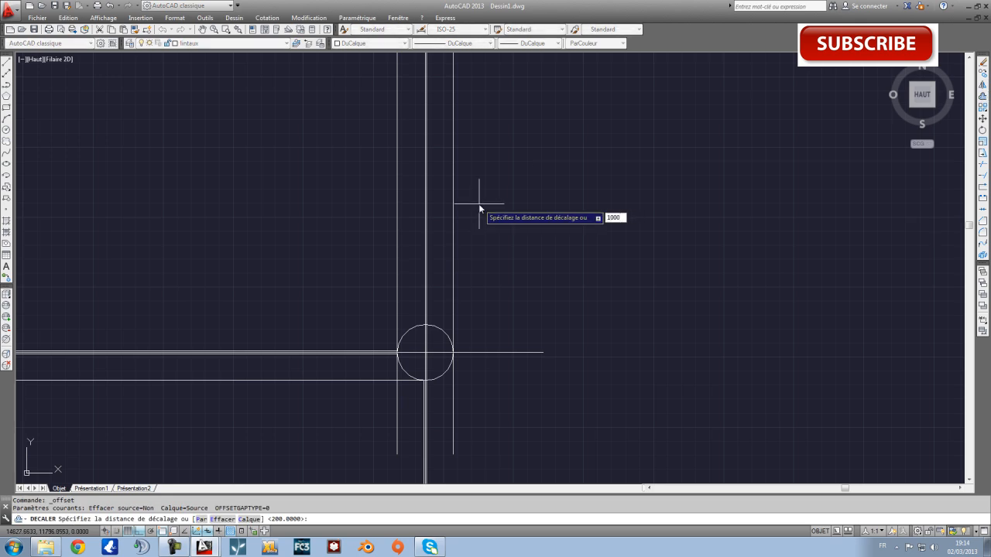
{"action": "key", "text": "Return"}
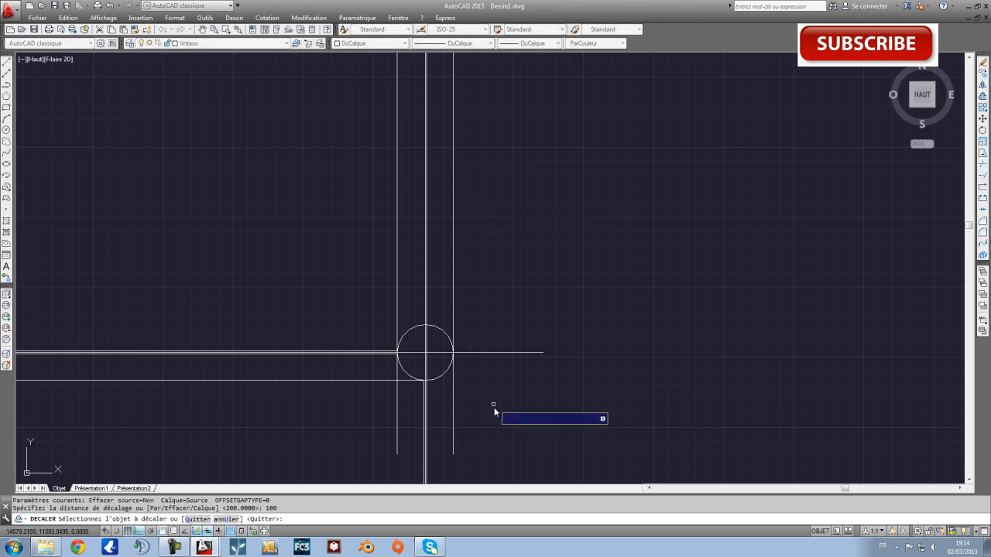
{"action": "left_click", "coordinate": [490, 352]}
{"action": "left_click", "coordinate": [467, 374]}
{"action": "key", "text": "Escape"}
{"action": "scroll", "coordinate": [451, 377], "scroll_direction": "down", "scroll_amount": 2}
{"action": "scroll", "coordinate": [453, 375], "scroll_direction": "up", "scroll_amount": 2}
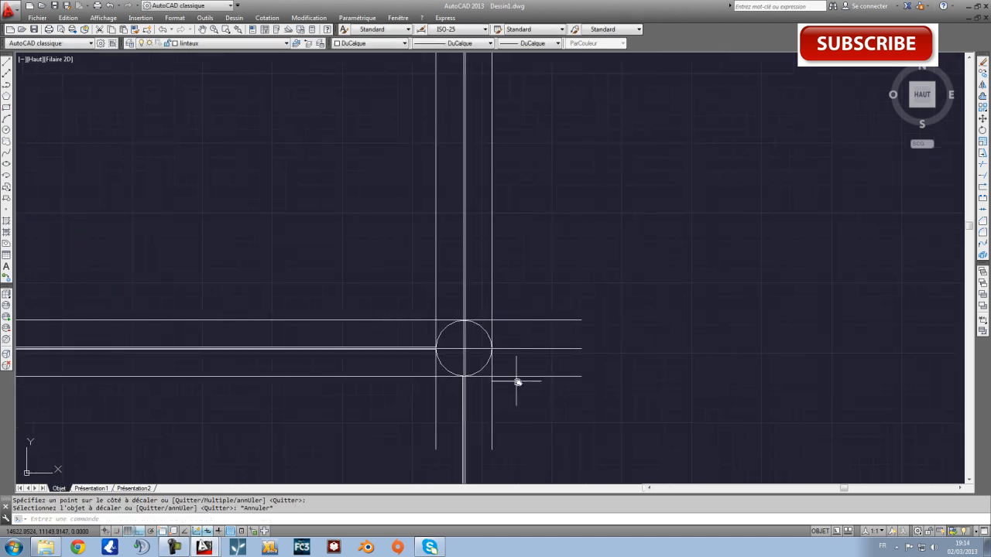
Step: Trim the lines overhanging the lower-right column to a square corner and erase the horizontal centre construction line
{"action": "left_click", "coordinate": [639, 411]}
{"action": "left_click", "coordinate": [316, 241]}
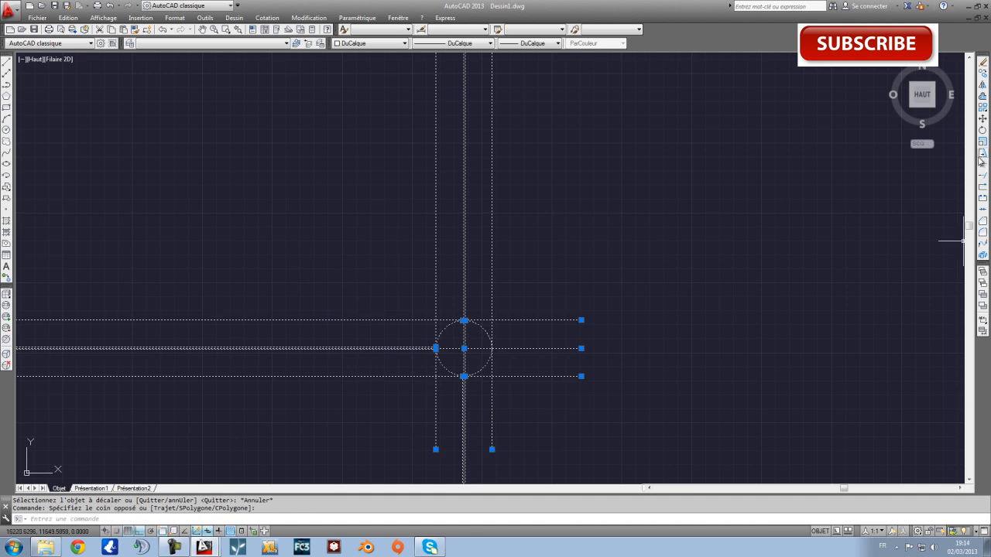
{"action": "left_click", "coordinate": [982, 164]}
{"action": "left_click", "coordinate": [597, 393]}
{"action": "left_click", "coordinate": [534, 306]}
{"action": "left_click", "coordinate": [491, 418]}
{"action": "left_click", "coordinate": [483, 407]}
{"action": "left_click", "coordinate": [474, 402]}
{"action": "key", "text": "Return"}
{"action": "left_click", "coordinate": [472, 350]}
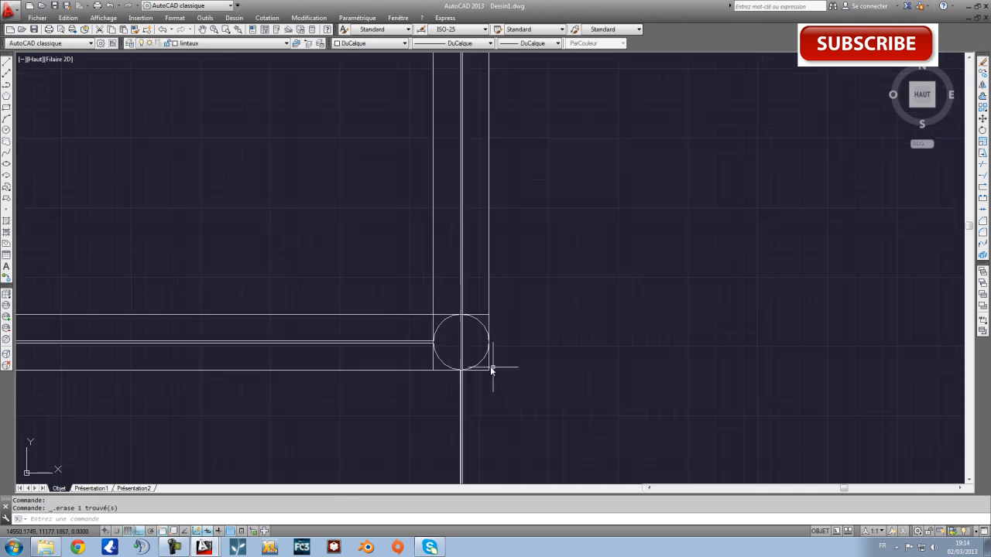
{"action": "scroll", "coordinate": [491, 367], "scroll_direction": "up", "scroll_amount": 4}
{"action": "left_click", "coordinate": [432, 326]}
{"action": "left_click", "coordinate": [425, 321]}
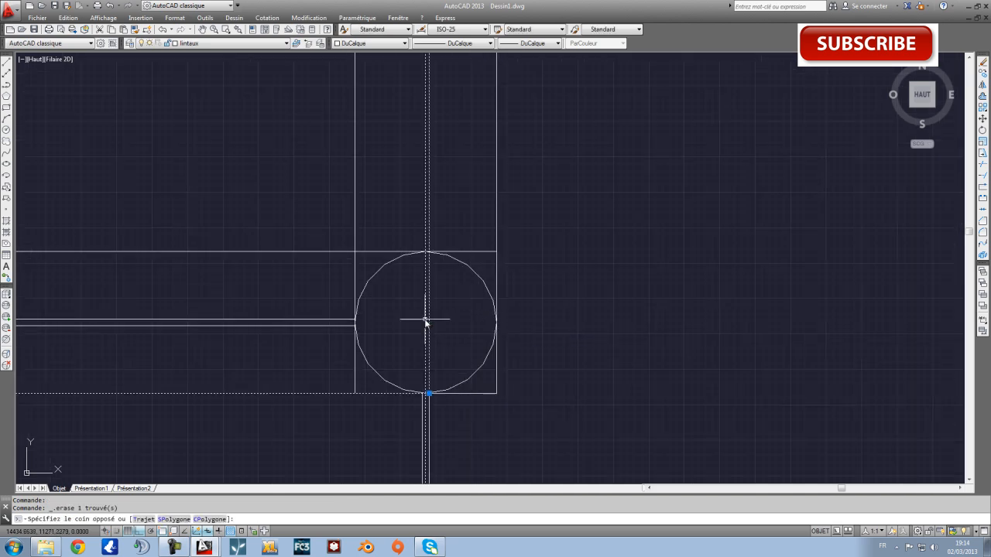
{"action": "scroll", "coordinate": [425, 321], "scroll_direction": "down", "scroll_amount": 4}
{"action": "scroll", "coordinate": [430, 364], "scroll_direction": "down", "scroll_amount": 3}
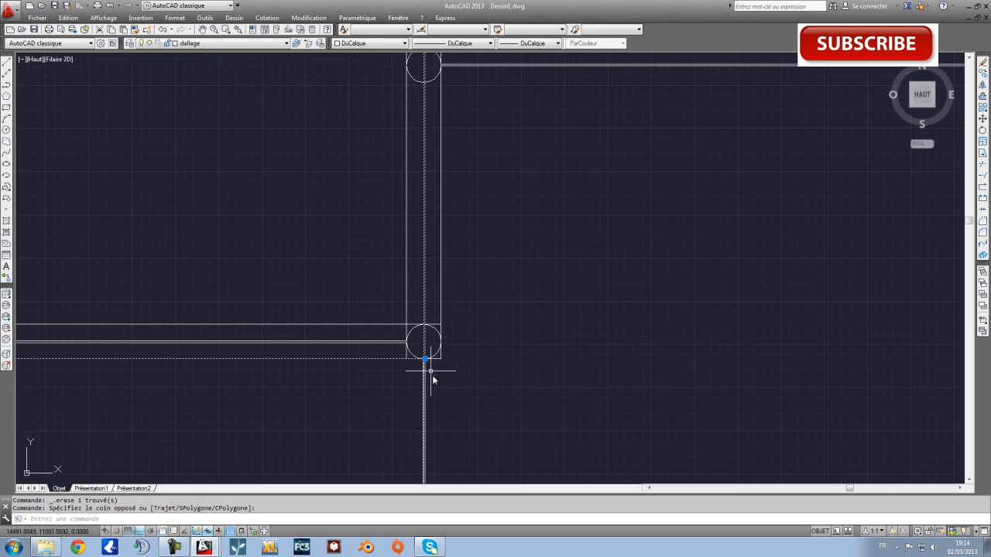
{"action": "scroll", "coordinate": [407, 317], "scroll_direction": "up", "scroll_amount": 5}
{"action": "key", "text": "ctrl+z"}
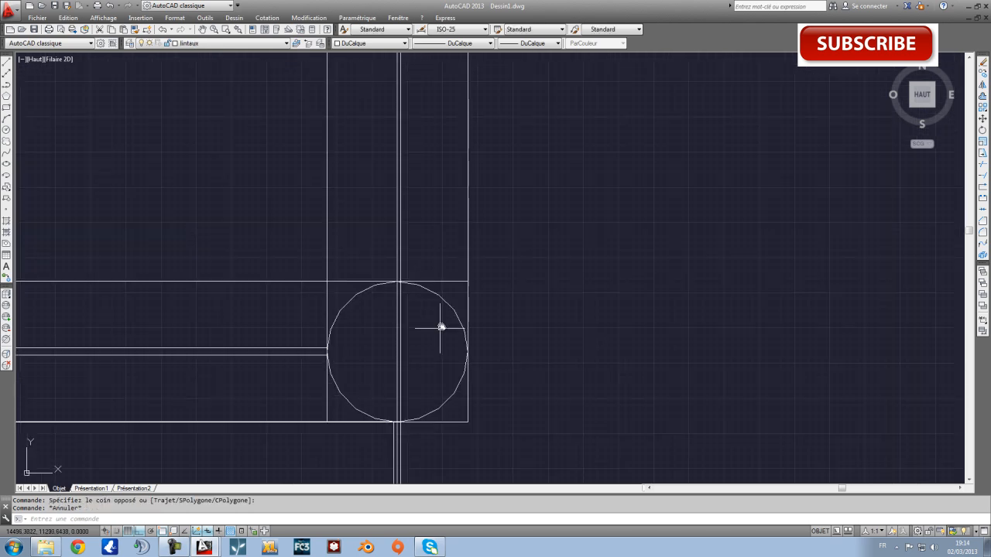
Step: Trim the inner lintel edges that cross the lower-right round column
{"action": "left_click", "coordinate": [468, 295]}
{"action": "left_click", "coordinate": [511, 456]}
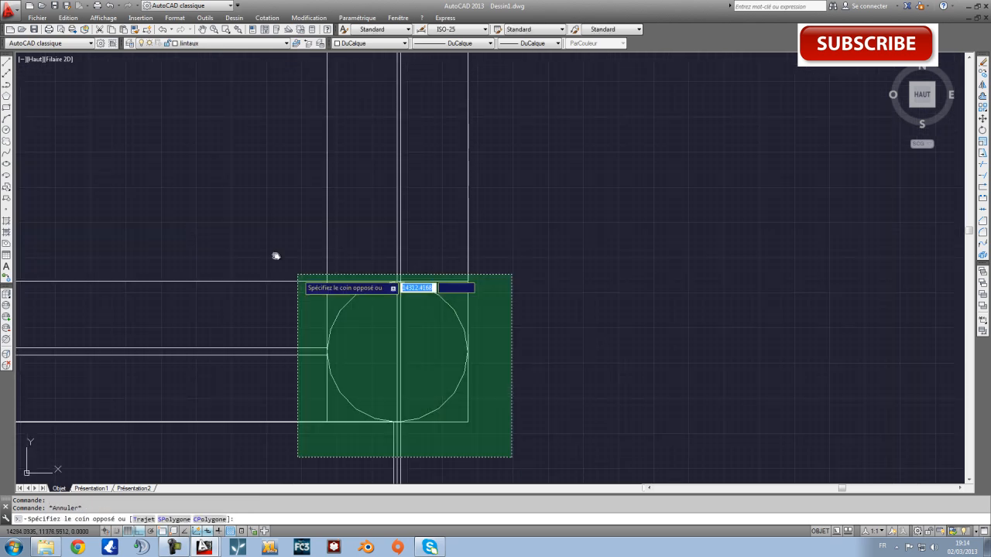
{"action": "left_click", "coordinate": [297, 274]}
{"action": "left_click", "coordinate": [981, 166]}
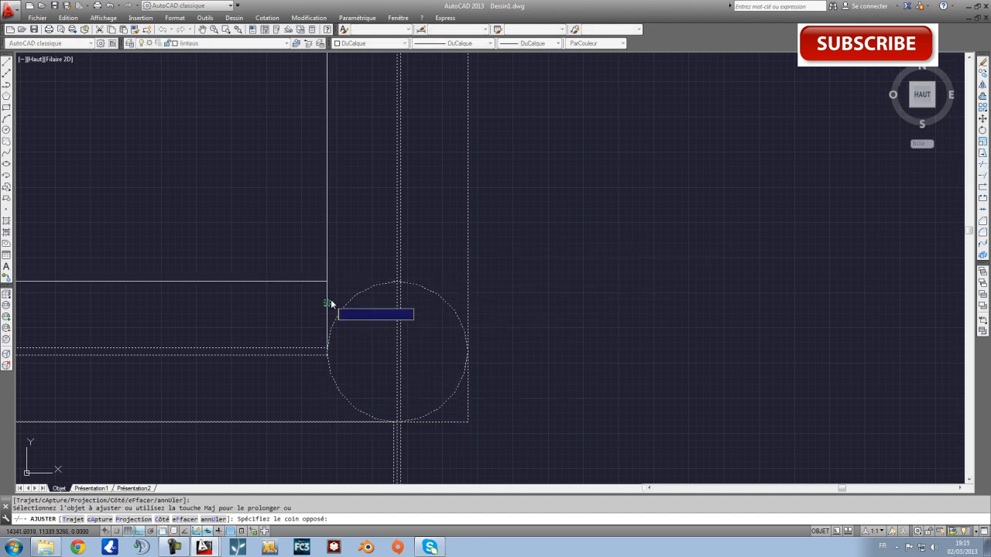
{"action": "scroll", "coordinate": [331, 314], "scroll_direction": "down", "scroll_amount": 3}
{"action": "key", "text": "Escape"}
{"action": "left_click", "coordinate": [405, 347]}
{"action": "left_click", "coordinate": [379, 336]}
{"action": "scroll", "coordinate": [371, 329], "scroll_direction": "down", "scroll_amount": 6}
{"action": "key", "text": "Escape"}
{"action": "scroll", "coordinate": [376, 193], "scroll_direction": "down", "scroll_amount": 4}
Step: Draw a short line closing the end of the right-hand vertical lintel where it meets the upper wall
{"action": "middle_click_drag", "start_coordinate": [377, 117], "coordinate": [377, 226]}
{"action": "scroll", "coordinate": [377, 225], "scroll_direction": "up", "scroll_amount": 2}
{"action": "scroll", "coordinate": [378, 225], "scroll_direction": "up", "scroll_amount": 3}
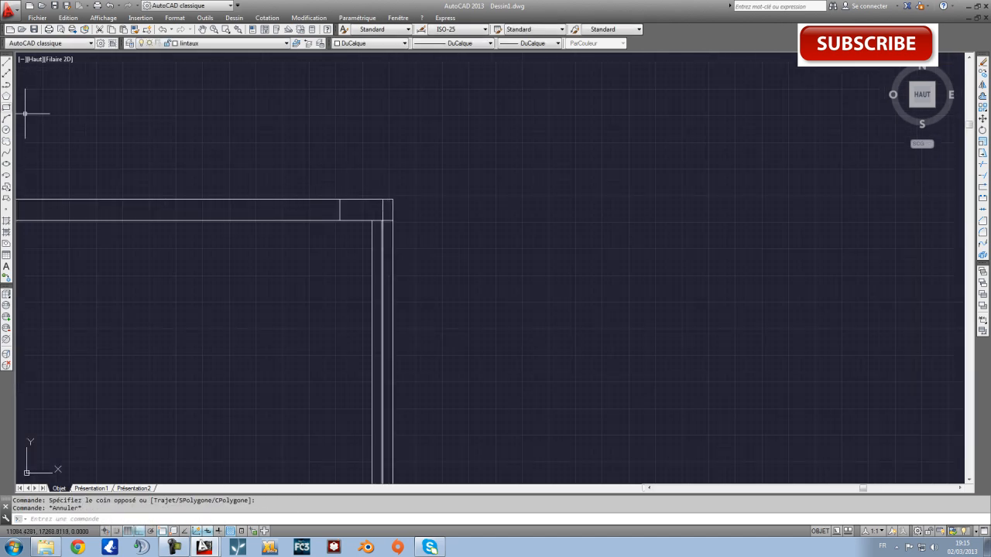
{"action": "left_click", "coordinate": [7, 62]}
{"action": "left_click", "coordinate": [373, 221]}
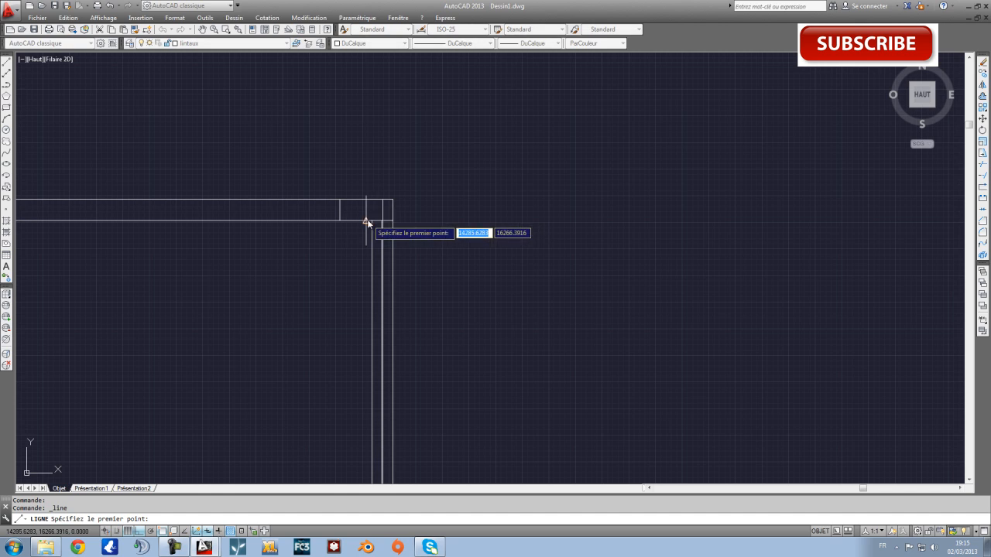
{"action": "left_click", "coordinate": [392, 220]}
{"action": "key", "text": "Escape"}
{"action": "scroll", "coordinate": [392, 221], "scroll_direction": "down", "scroll_amount": 4}
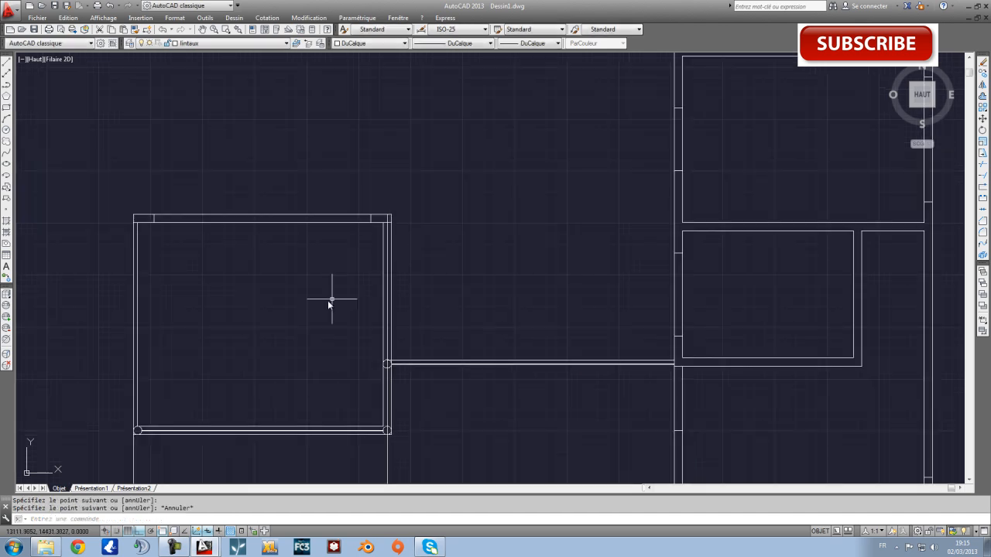
Step: Inspect the slab outline and the horizontal lintel edges that run between the two lower round columns
{"action": "middle_click_drag", "start_coordinate": [331, 311], "coordinate": [529, 231]}
{"action": "scroll", "coordinate": [597, 138], "scroll_direction": "up", "scroll_amount": 2}
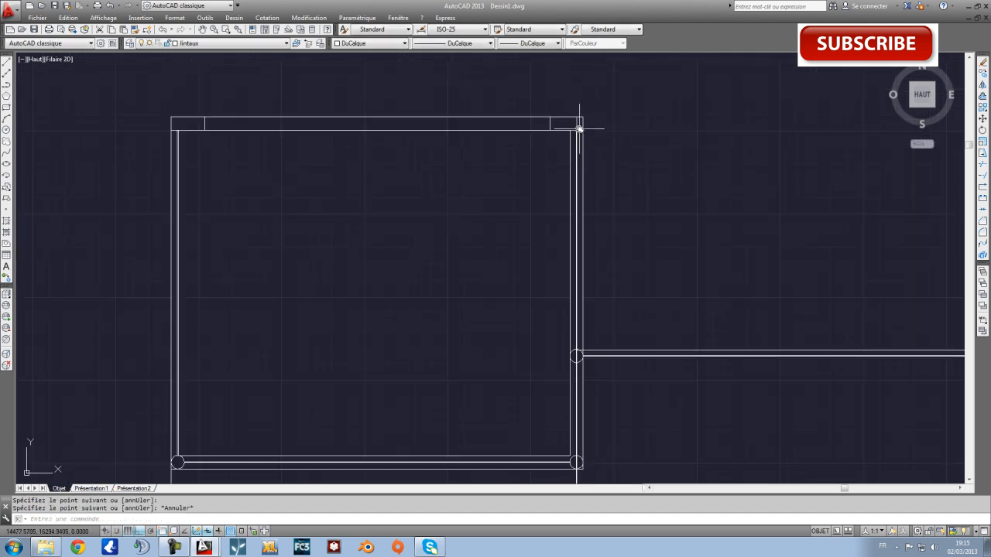
{"action": "key", "text": "Escape"}
{"action": "left_click", "coordinate": [576, 120]}
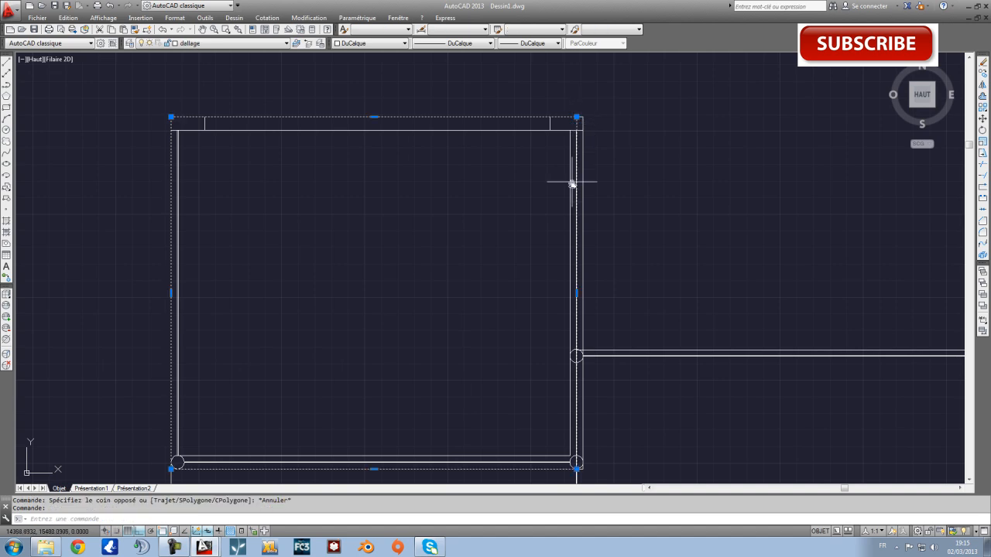
{"action": "scroll", "coordinate": [402, 331], "scroll_direction": "down", "scroll_amount": 2}
{"action": "key", "text": "Escape"}
{"action": "middle_click_drag", "start_coordinate": [400, 330], "coordinate": [457, 255]}
{"action": "scroll", "coordinate": [360, 303], "scroll_direction": "up", "scroll_amount": 3}
{"action": "scroll", "coordinate": [468, 269], "scroll_direction": "up", "scroll_amount": 1}
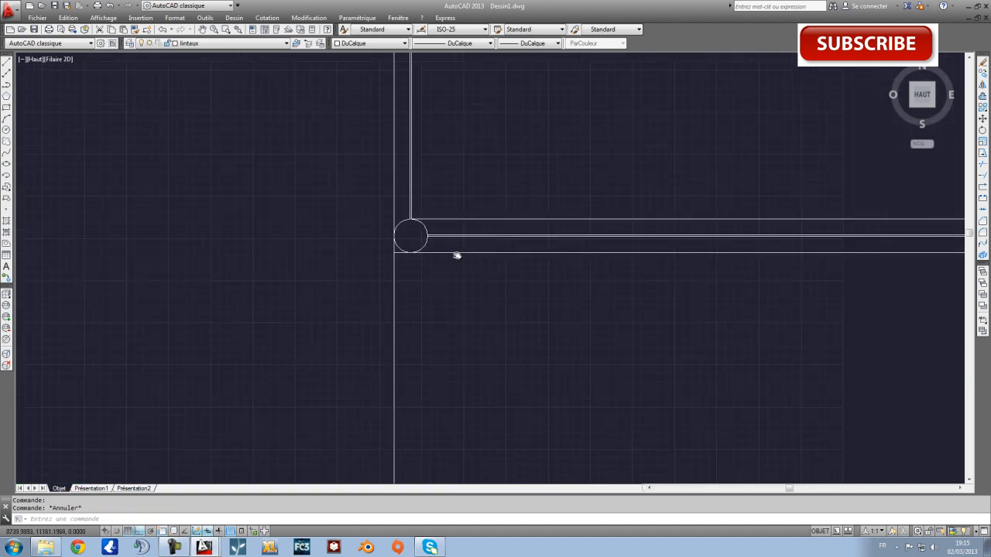
{"action": "scroll", "coordinate": [445, 240], "scroll_direction": "up", "scroll_amount": 4}
{"action": "left_click", "coordinate": [379, 192]}
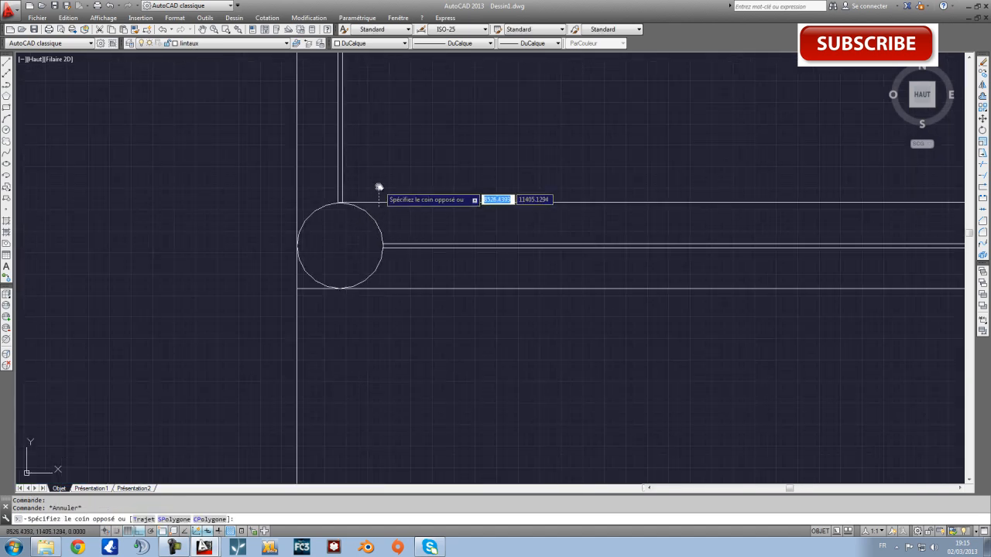
{"action": "left_click", "coordinate": [392, 290]}
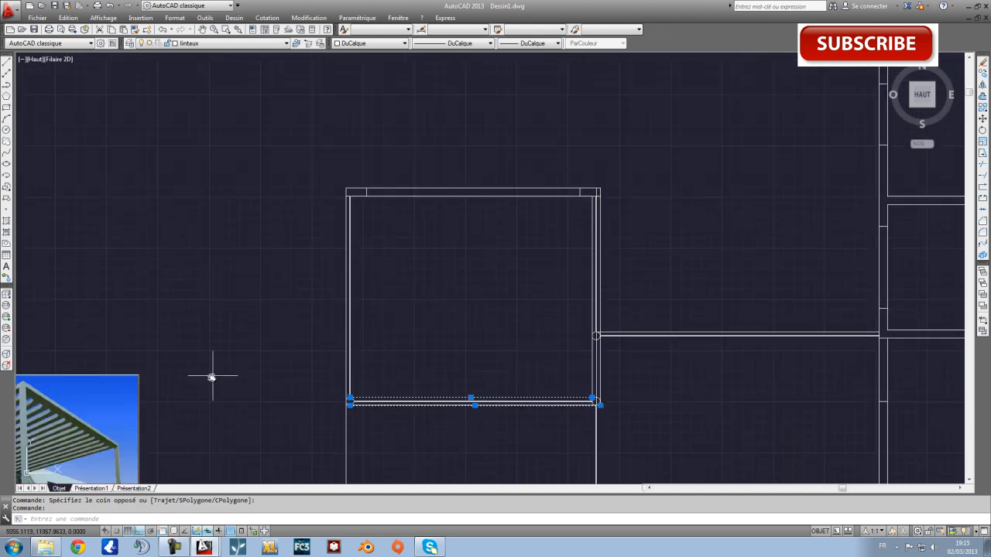
{"action": "mouse_move", "coordinate": [212, 377]}
{"action": "middle_mouse_down"}
{"action": "mouse_move", "coordinate": [467, 246]}
{"action": "mouse_move", "coordinate": [197, 303]}
{"action": "mouse_move", "coordinate": [345, 286]}
{"action": "middle_mouse_up"}
{"action": "scroll", "coordinate": [345, 286], "scroll_direction": "up", "scroll_amount": 3}
{"action": "middle_click_drag", "start_coordinate": [469, 327], "coordinate": [416, 341]}
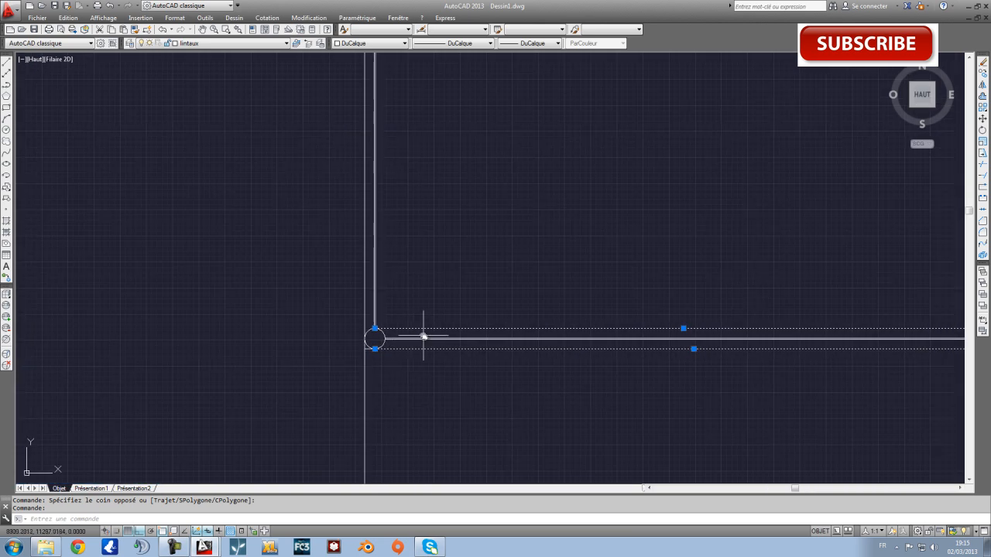
{"action": "middle_click_drag", "start_coordinate": [434, 292], "coordinate": [397, 316]}
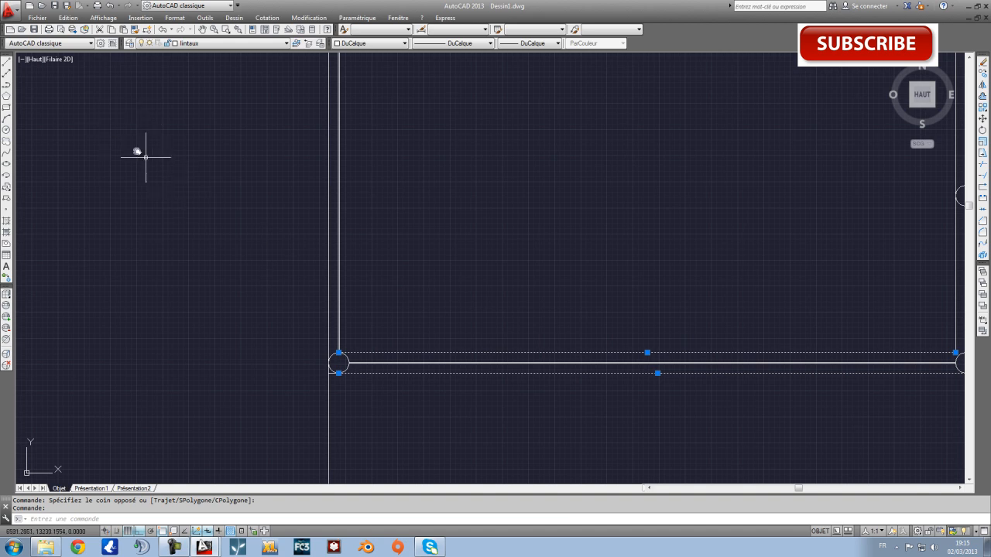
Step: Draw a vertical line from the lower-left round column up past the upper wall
{"action": "left_click", "coordinate": [7, 62]}
{"action": "scroll", "coordinate": [327, 339], "scroll_direction": "up", "scroll_amount": 4}
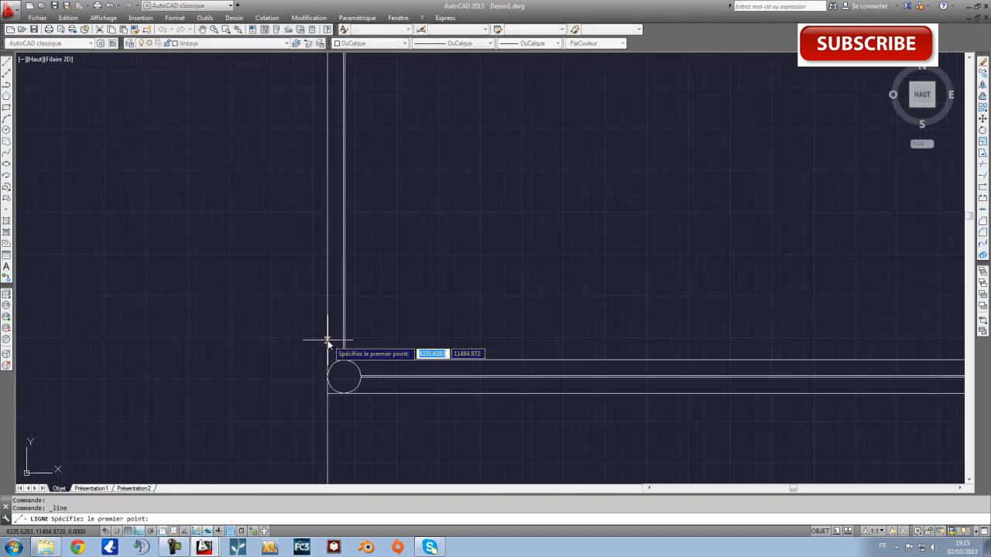
{"action": "left_click", "coordinate": [353, 397]}
{"action": "scroll", "coordinate": [355, 355], "scroll_direction": "down", "scroll_amount": 10}
{"action": "middle_click_drag", "start_coordinate": [354, 250], "coordinate": [354, 333]}
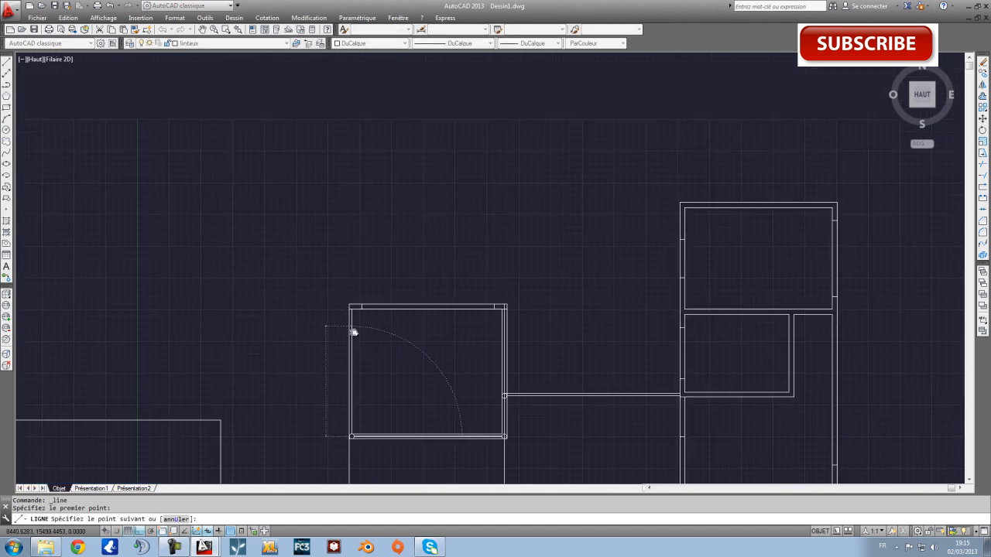
{"action": "left_click", "coordinate": [353, 251]}
{"action": "key", "text": "Escape"}
Step: Offset the vertical line by 100 to both sides to form the left lintel's edges
{"action": "left_click", "coordinate": [983, 95]}
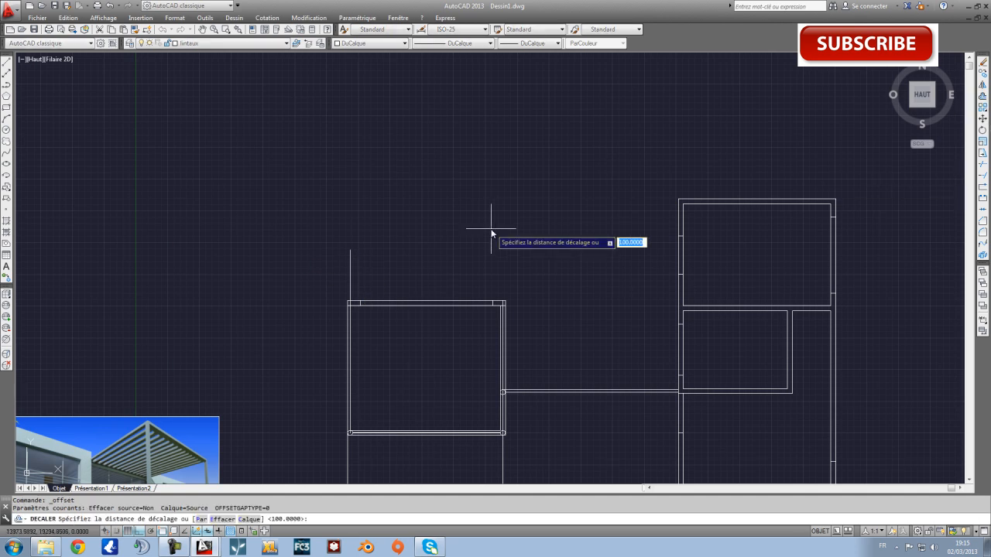
{"action": "key", "text": "Return"}
{"action": "left_click", "coordinate": [349, 265]}
{"action": "scroll", "coordinate": [345, 281], "scroll_direction": "up", "scroll_amount": 3}
{"action": "left_click", "coordinate": [364, 288]}
{"action": "key", "text": "Escape"}
{"action": "scroll", "coordinate": [369, 316], "scroll_direction": "down", "scroll_amount": 2}
Step: Trim the three vertical lintel lines back to the lower face of the upper wall
{"action": "left_click", "coordinate": [377, 364]}
{"action": "left_click", "coordinate": [327, 303]}
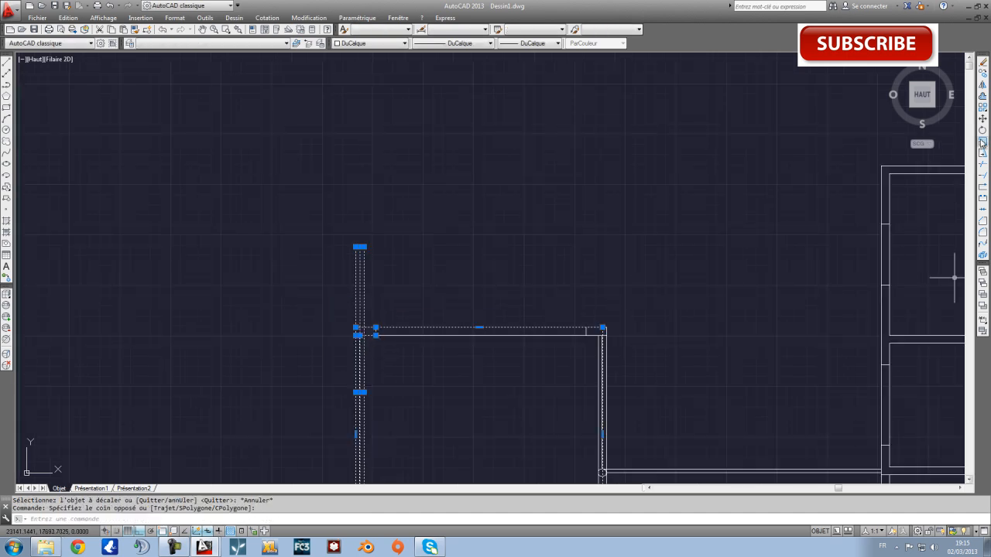
{"action": "left_click", "coordinate": [984, 165]}
{"action": "left_click", "coordinate": [386, 299]}
{"action": "left_click", "coordinate": [324, 294]}
{"action": "scroll", "coordinate": [385, 327], "scroll_direction": "up", "scroll_amount": 5}
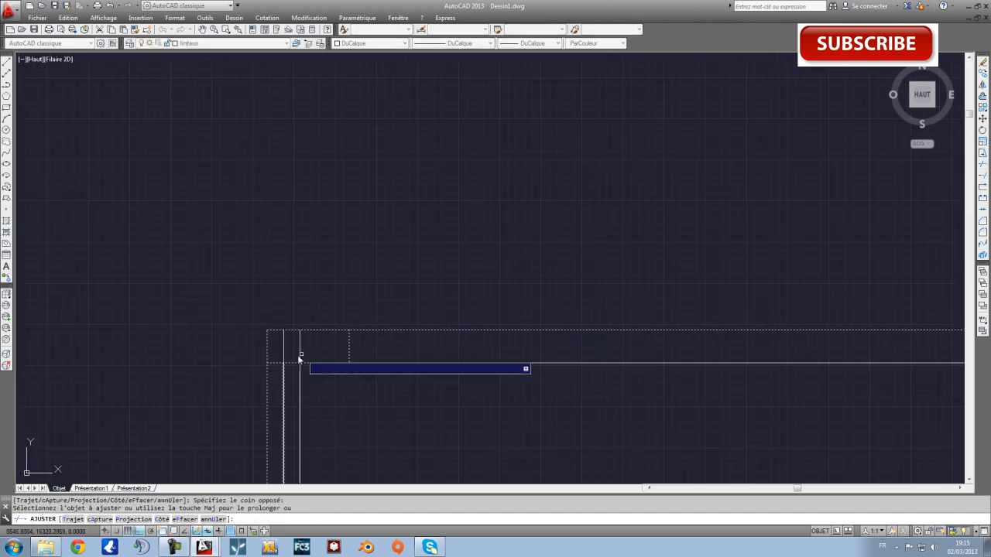
{"action": "scroll", "coordinate": [275, 363], "scroll_direction": "up", "scroll_amount": 4}
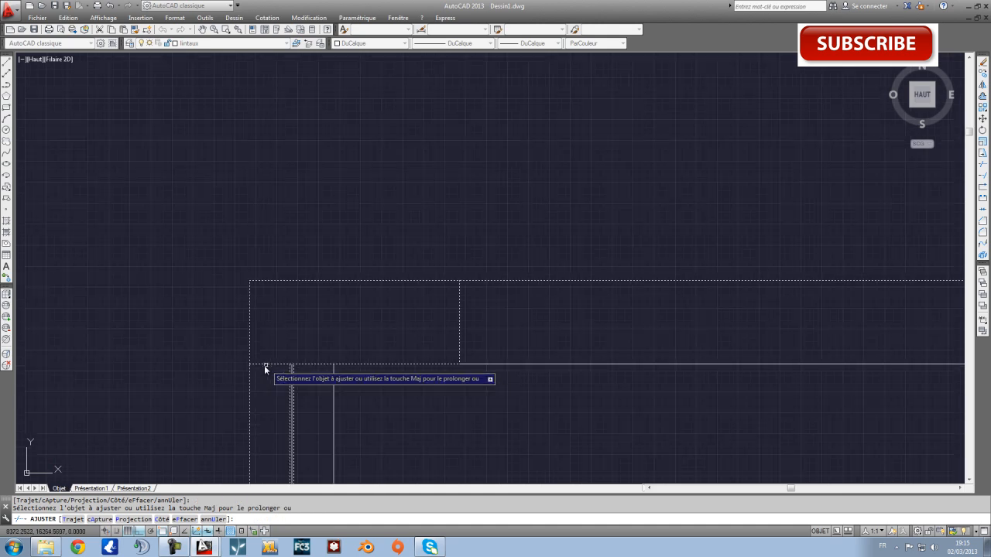
{"action": "key", "text": "Escape"}
Step: Draw a short horizontal line closing the left lintel's upper end, from the wall's outer corner to the inner edge
{"action": "left_click", "coordinate": [250, 379]}
{"action": "left_click", "coordinate": [6, 69]}
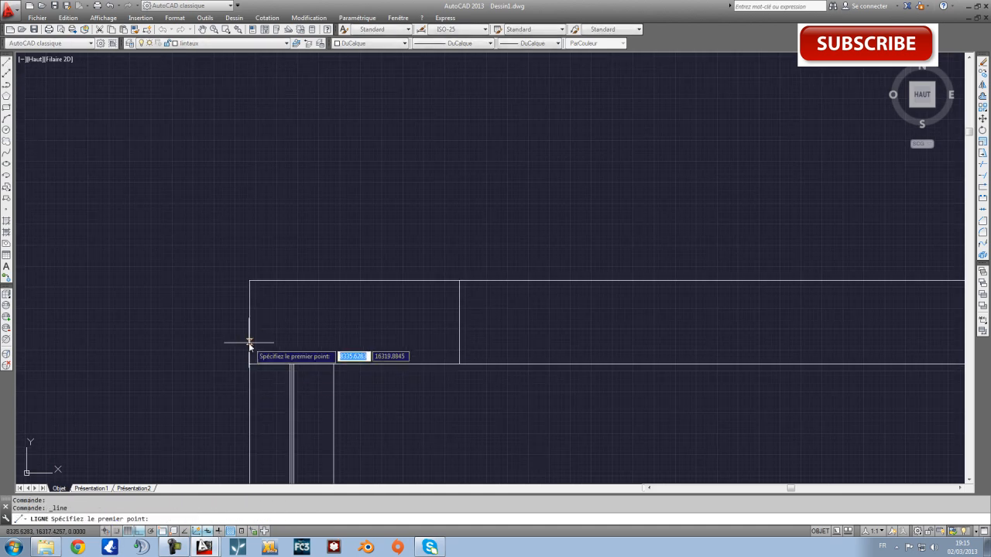
{"action": "left_click", "coordinate": [250, 364]}
{"action": "left_click", "coordinate": [333, 364]}
{"action": "key", "text": "Escape"}
Step: Erase the centre construction line of the left vertical lintel and check the short closing line
{"action": "scroll", "coordinate": [298, 379], "scroll_direction": "up", "scroll_amount": 4}
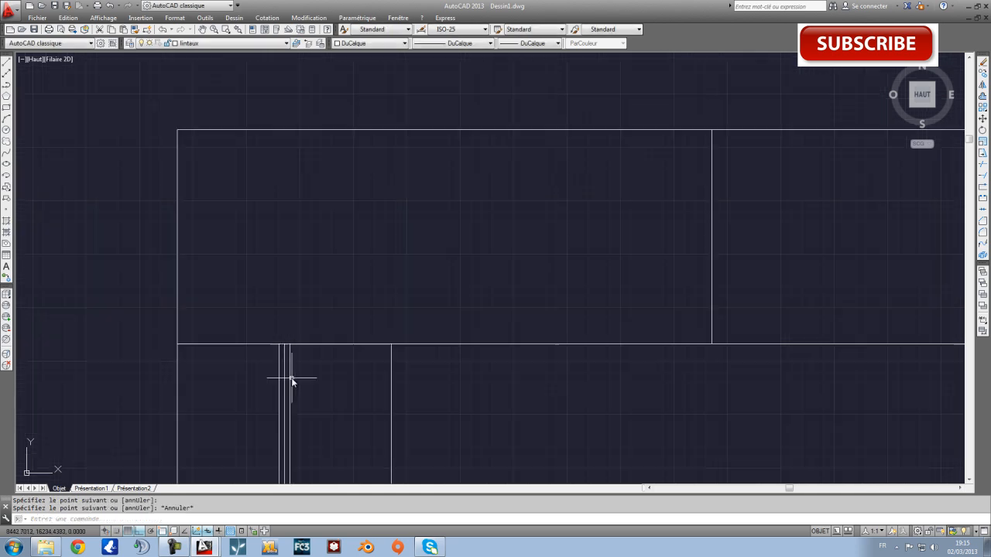
{"action": "key", "text": "Delete"}
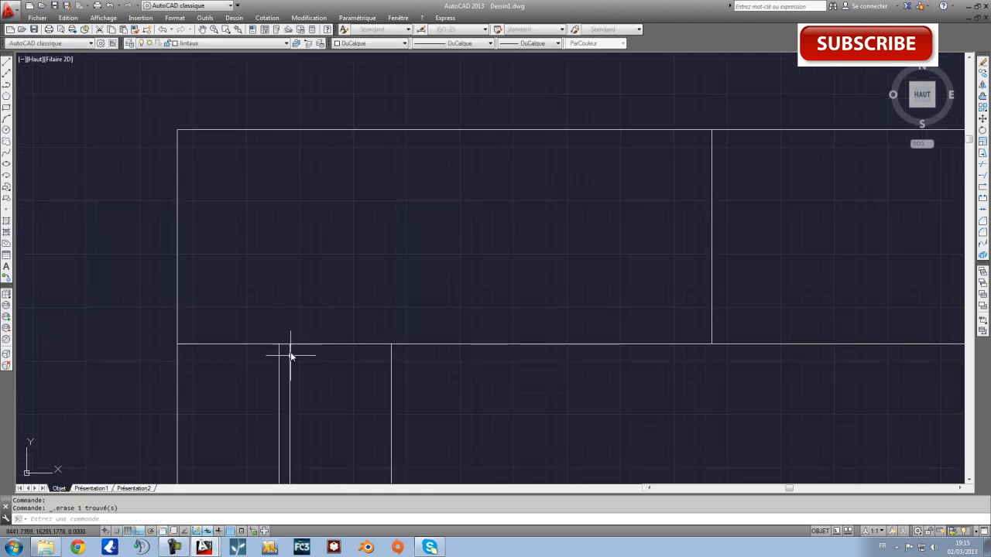
{"action": "left_click", "coordinate": [205, 306]}
{"action": "key", "text": "Escape"}
{"action": "left_click", "coordinate": [135, 291]}
{"action": "left_click", "coordinate": [450, 376]}
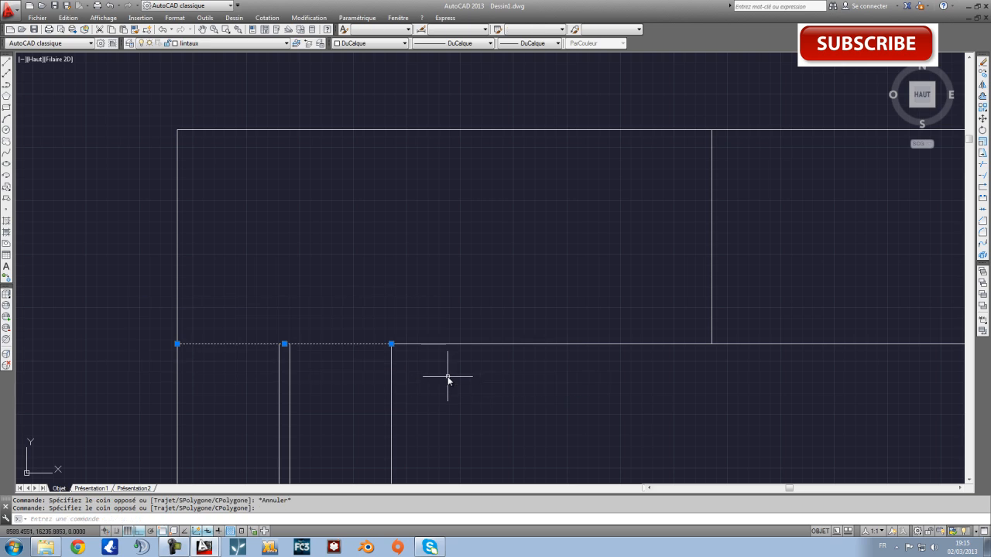
{"action": "key", "text": "Escape"}
Step: Trim the left lintel's inner vertical edge back to the upper edge of the bottom lintel at the lower-left round column
{"action": "scroll", "coordinate": [447, 381], "scroll_direction": "down", "scroll_amount": 6}
{"action": "middle_click_drag", "start_coordinate": [436, 447], "coordinate": [365, 219]}
{"action": "scroll", "coordinate": [388, 411], "scroll_direction": "down", "scroll_amount": 1}
{"action": "middle_click_drag", "start_coordinate": [388, 410], "coordinate": [388, 266]}
{"action": "scroll", "coordinate": [372, 313], "scroll_direction": "up", "scroll_amount": 10}
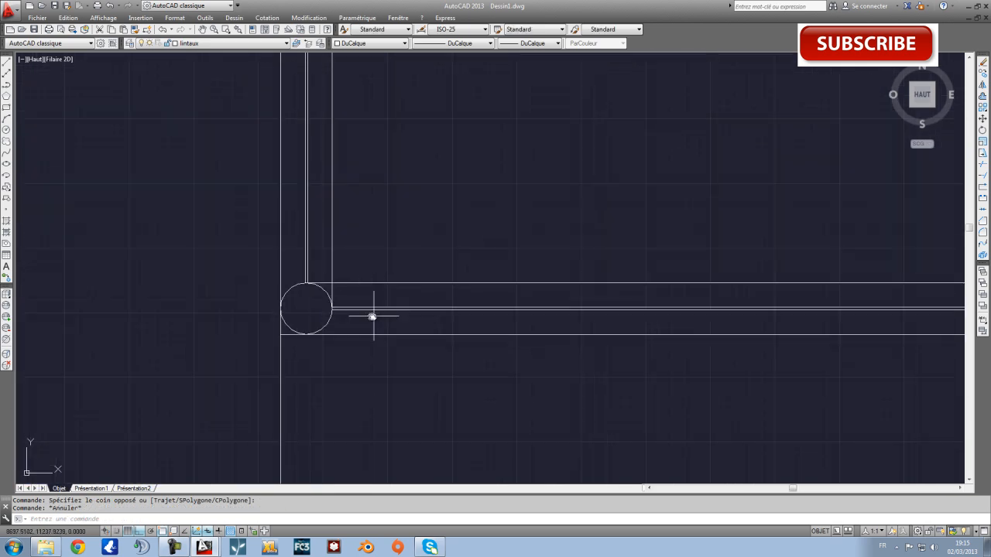
{"action": "left_click", "coordinate": [205, 227]}
{"action": "left_click", "coordinate": [426, 380]}
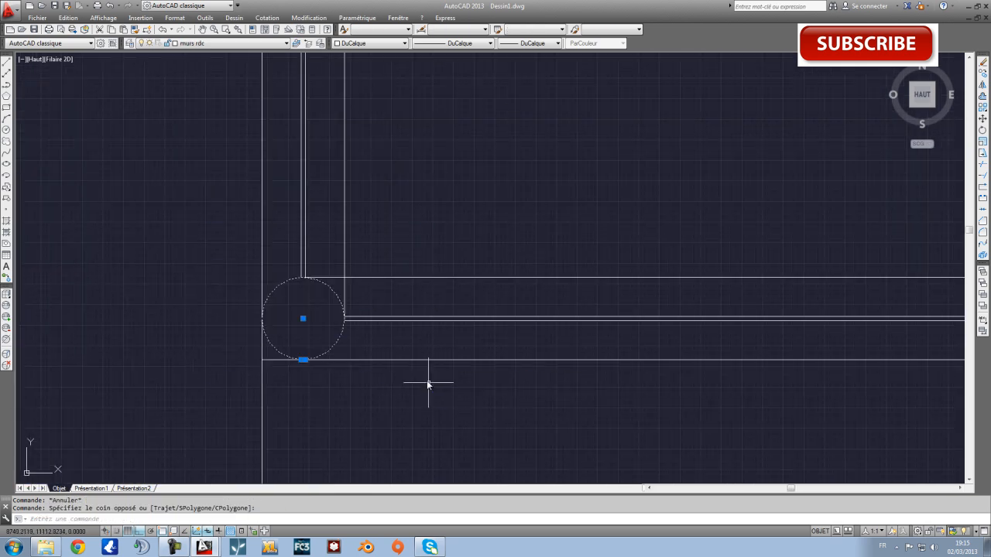
{"action": "key", "text": "Escape"}
{"action": "left_click", "coordinate": [360, 326]}
{"action": "left_click", "coordinate": [180, 211]}
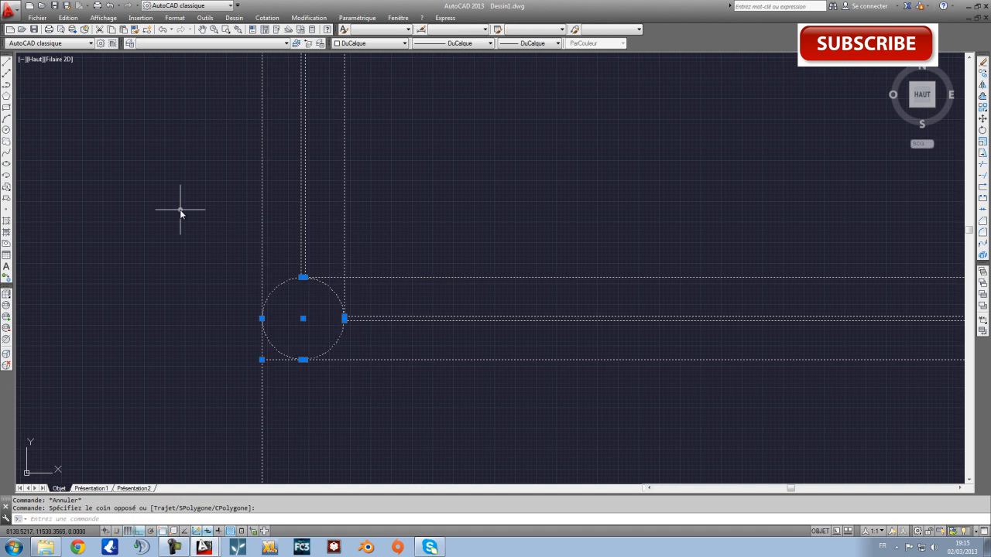
{"action": "left_click", "coordinate": [983, 165]}
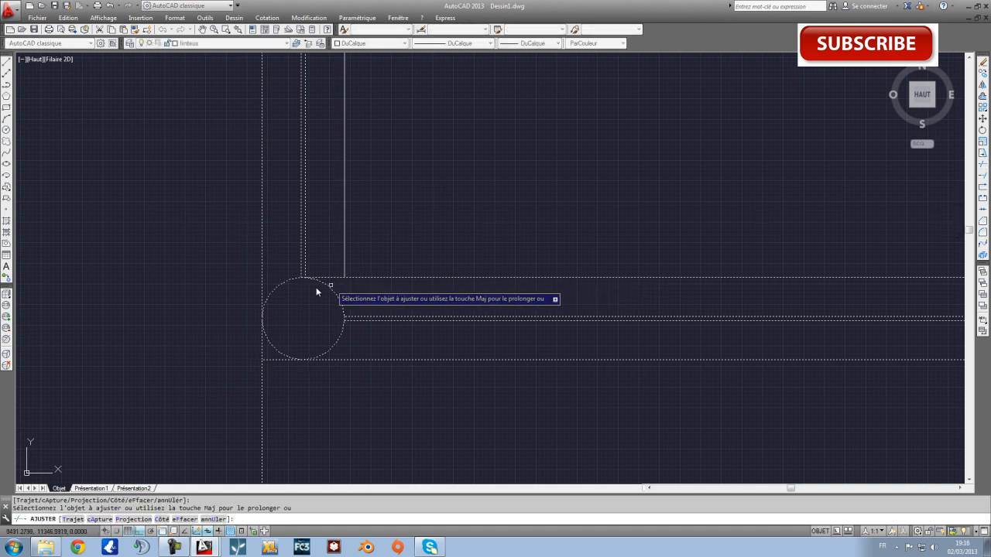
{"action": "key", "text": "Escape"}
Step: Stretch the left lintel's outer edge and the bottom lintel's lower edge to meet at the outer corner beside the lower-left column
{"action": "left_click", "coordinate": [262, 279]}
{"action": "left_click", "coordinate": [261, 319]}
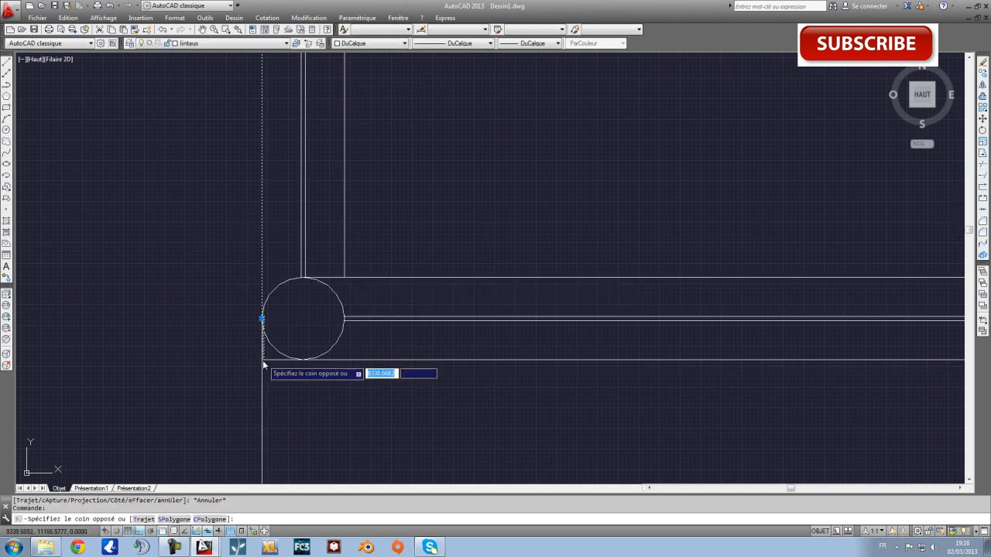
{"action": "key", "text": "Escape"}
{"action": "left_click", "coordinate": [262, 319]}
{"action": "key", "text": "Escape"}
{"action": "left_click", "coordinate": [361, 360]}
{"action": "left_click", "coordinate": [303, 360]}
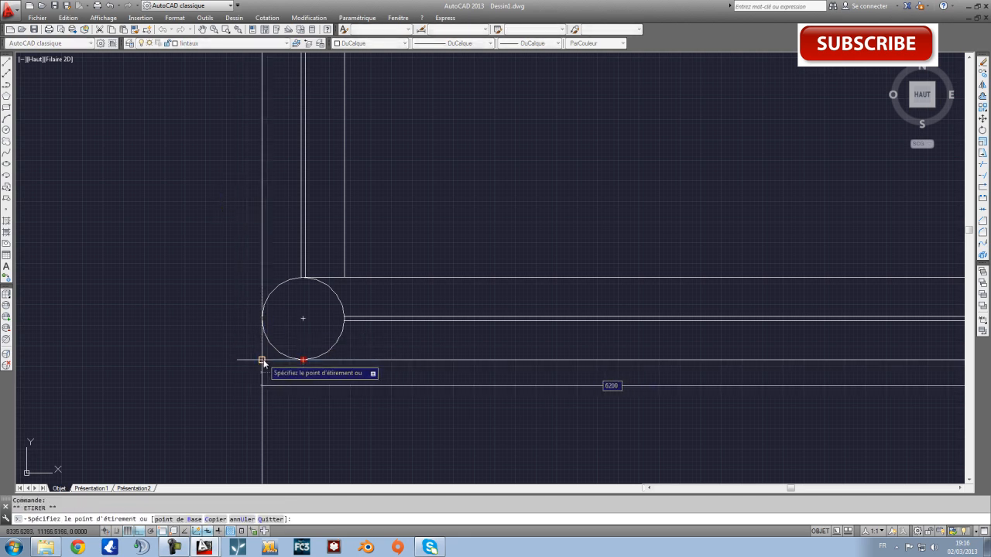
{"action": "key", "text": "Escape"}
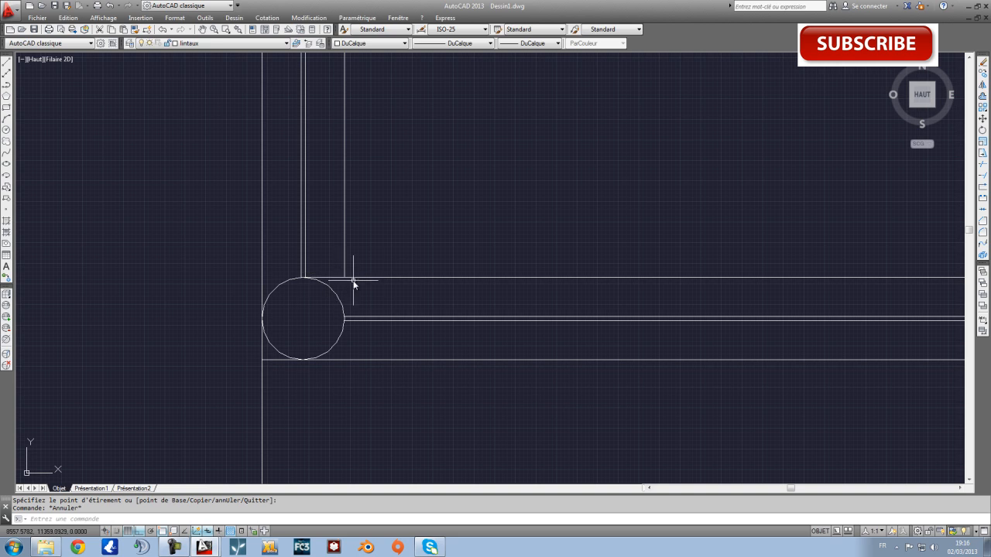
Step: Trim the bottom lintel's upper edge where it overshoots the left lintel's inner edge toward the column
{"action": "left_click", "coordinate": [353, 283]}
{"action": "left_click", "coordinate": [984, 168]}
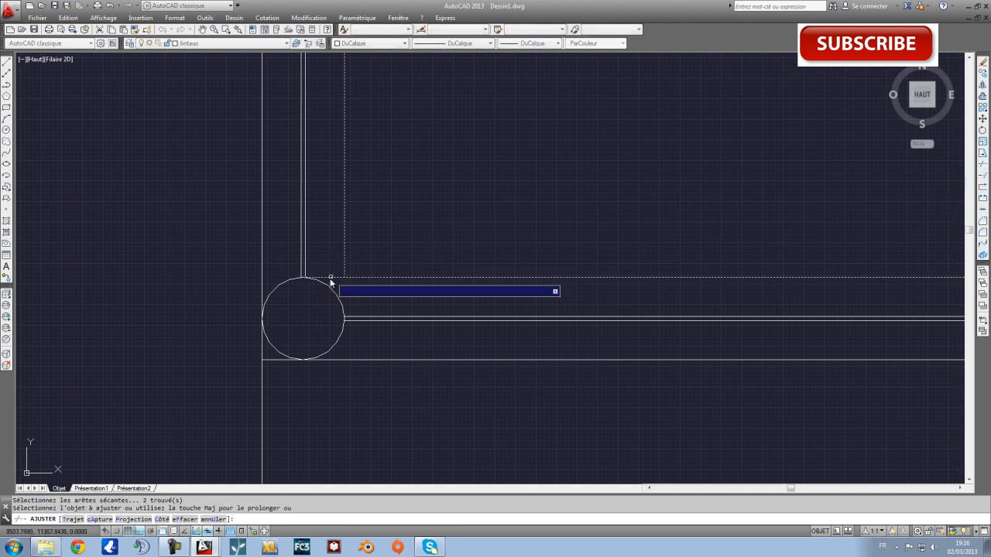
{"action": "left_click", "coordinate": [332, 279]}
{"action": "key", "text": "Escape"}
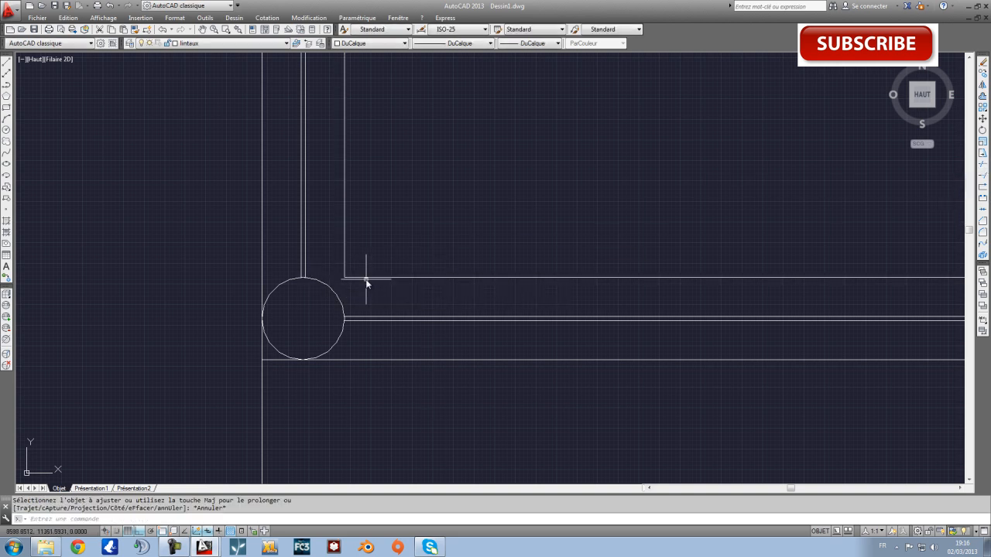
Step: Convert the terrace's closed lintel, wall and column outlines into regions by selecting the whole terrace frame
{"action": "scroll", "coordinate": [367, 284], "scroll_direction": "down", "scroll_amount": 3}
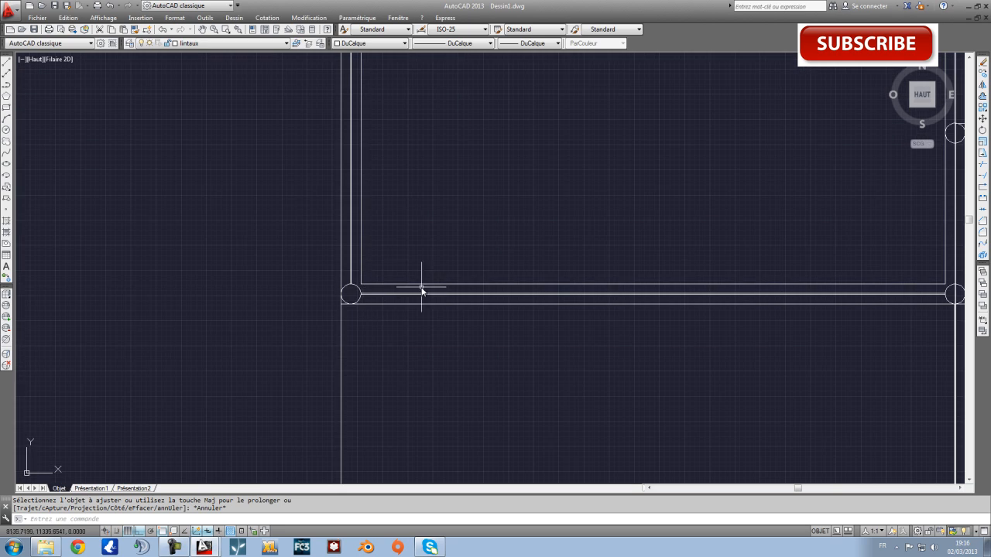
{"action": "scroll", "coordinate": [446, 263], "scroll_direction": "down", "scroll_amount": 3}
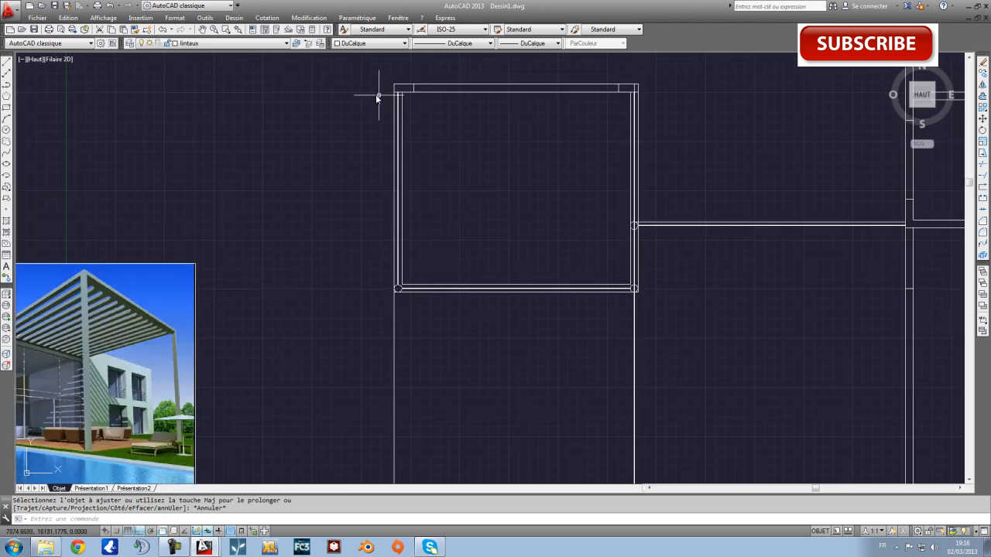
{"action": "left_click", "coordinate": [234, 18]}
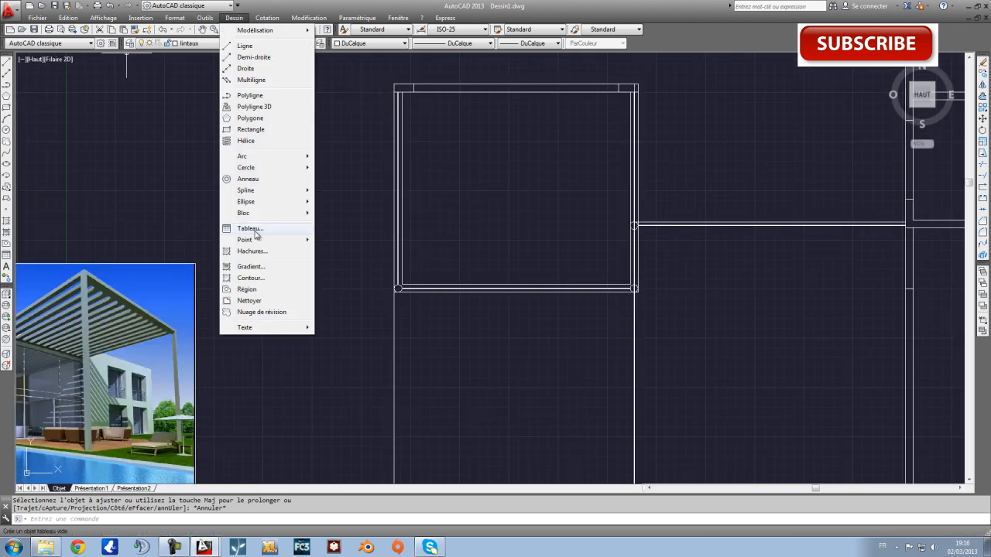
{"action": "left_click", "coordinate": [258, 291]}
{"action": "scroll", "coordinate": [460, 325], "scroll_direction": "up", "scroll_amount": 4}
{"action": "scroll", "coordinate": [341, 348], "scroll_direction": "down", "scroll_amount": 6}
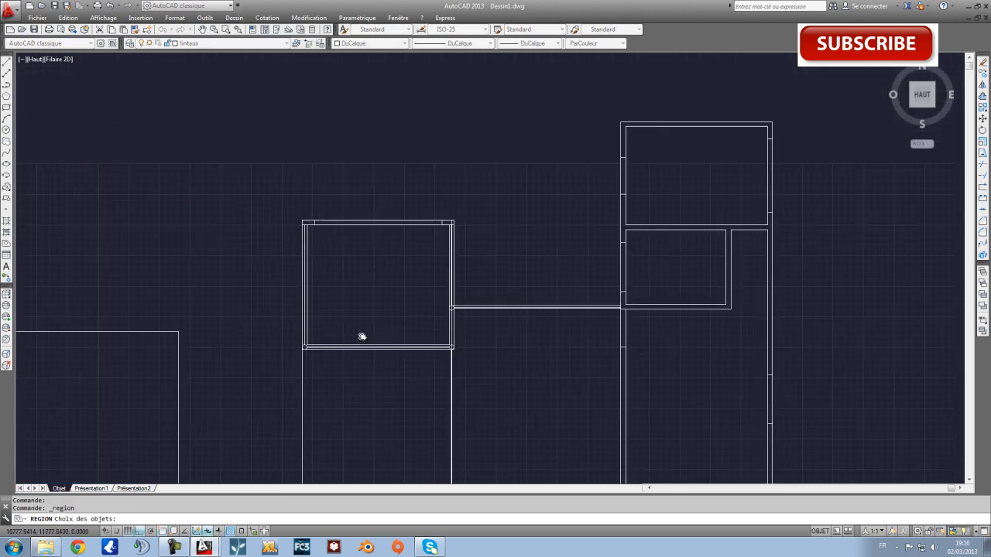
{"action": "left_click", "coordinate": [243, 160]}
{"action": "left_click", "coordinate": [489, 361]}
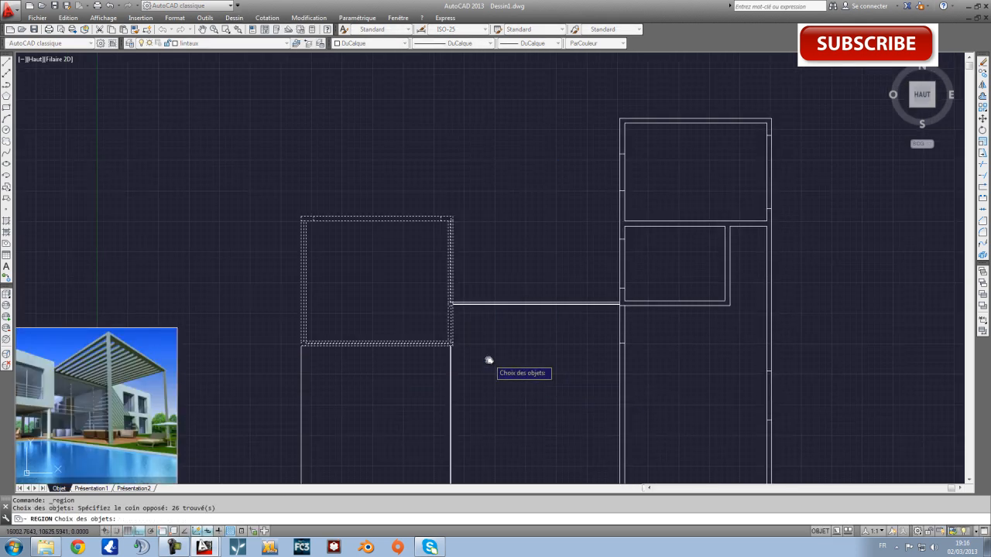
{"action": "key", "text": "Return"}
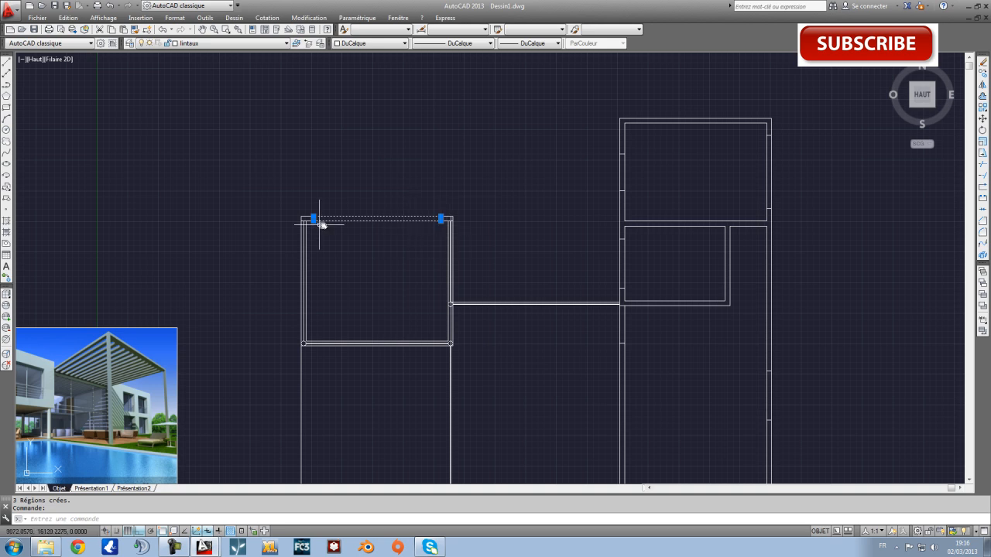
Step: Examine the terrace's regions along the upper wall and lintels, and the glazing above the round column on the right side
{"action": "key", "text": "Escape"}
{"action": "scroll", "coordinate": [319, 223], "scroll_direction": "up", "scroll_amount": 4}
{"action": "scroll", "coordinate": [321, 222], "scroll_direction": "up", "scroll_amount": 2}
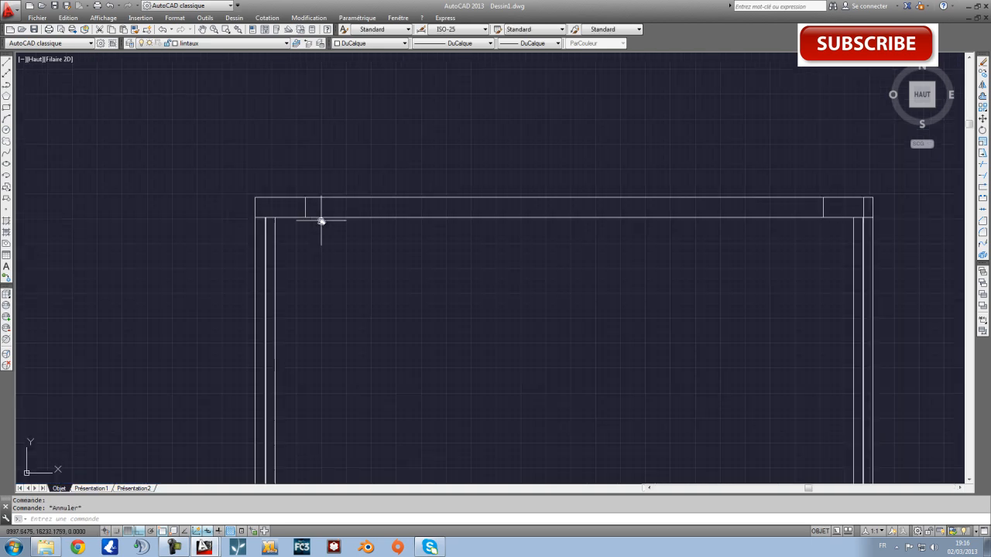
{"action": "scroll", "coordinate": [329, 223], "scroll_direction": "down", "scroll_amount": 2}
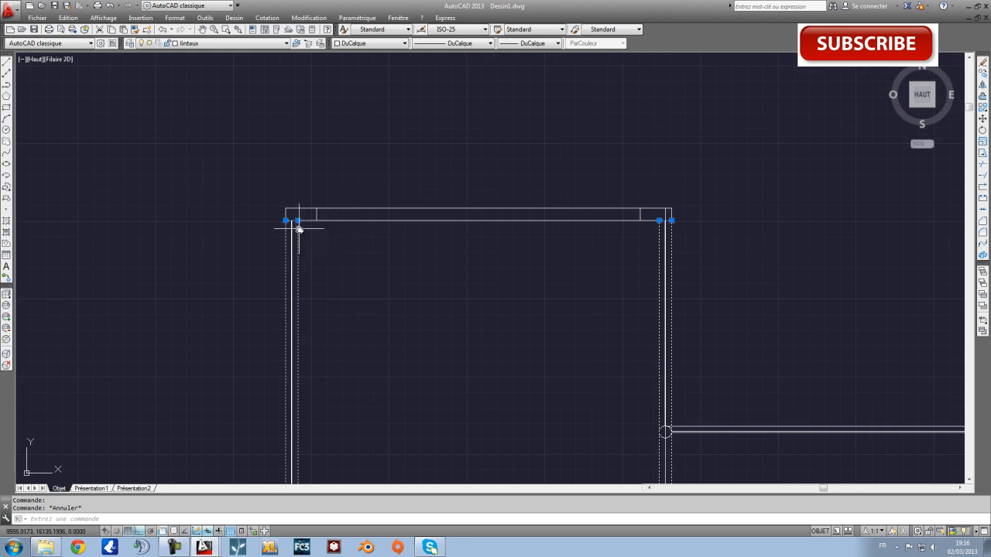
{"action": "scroll", "coordinate": [299, 231], "scroll_direction": "down", "scroll_amount": 2}
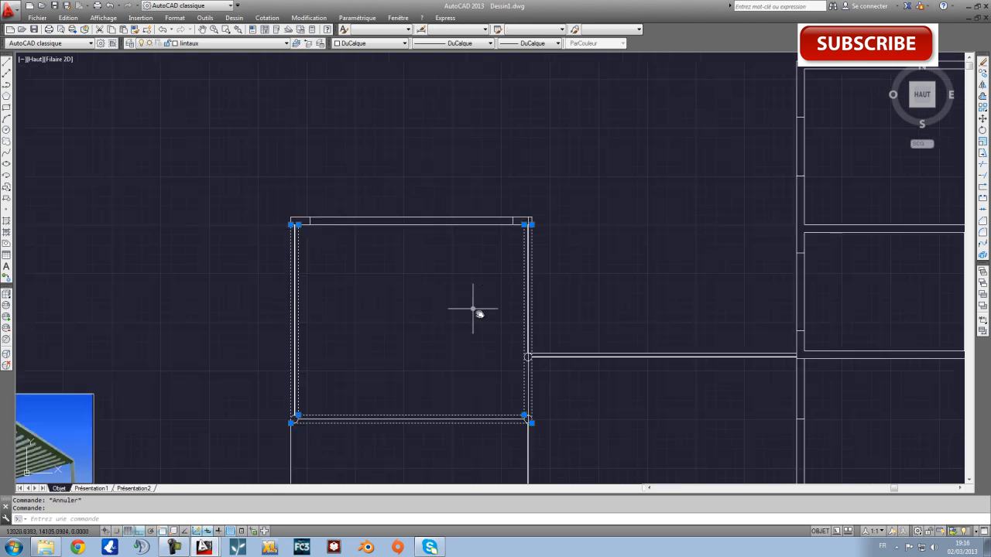
{"action": "key", "text": "Escape"}
{"action": "left_click", "coordinate": [528, 348]}
{"action": "scroll", "coordinate": [527, 346], "scroll_direction": "up", "scroll_amount": 6}
{"action": "left_click", "coordinate": [527, 332]}
{"action": "key", "text": "Escape"}
{"action": "left_click", "coordinate": [526, 320]}
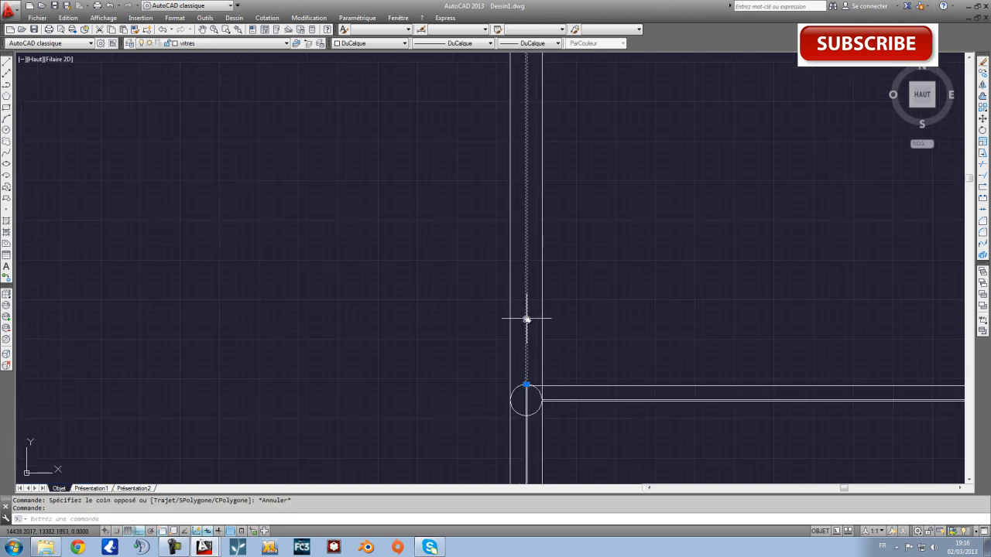
{"action": "scroll", "coordinate": [527, 319], "scroll_direction": "down", "scroll_amount": 8}
{"action": "key", "text": "Escape"}
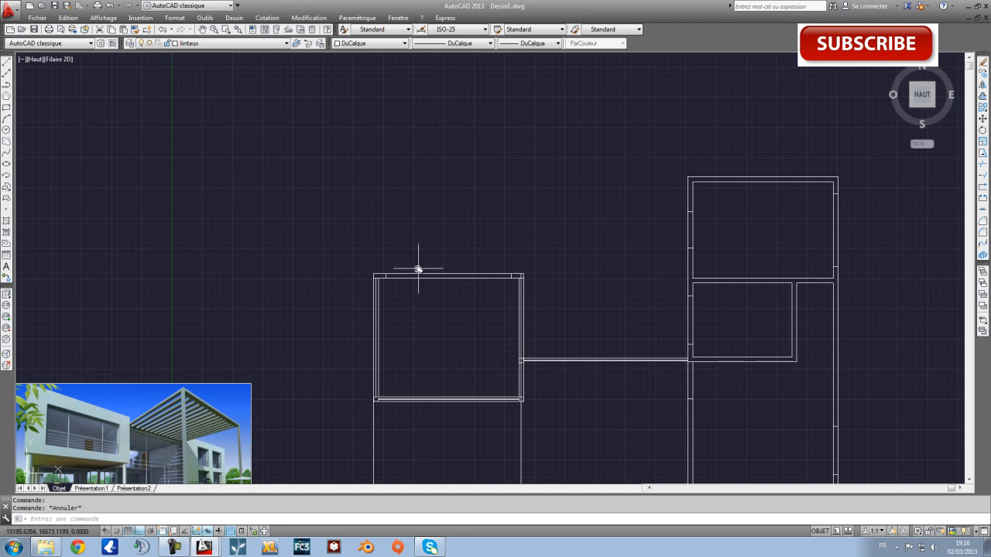
Step: Make lintaux the current layer for drawing in the terrace's upper wall
{"action": "scroll", "coordinate": [418, 269], "scroll_direction": "up", "scroll_amount": 4}
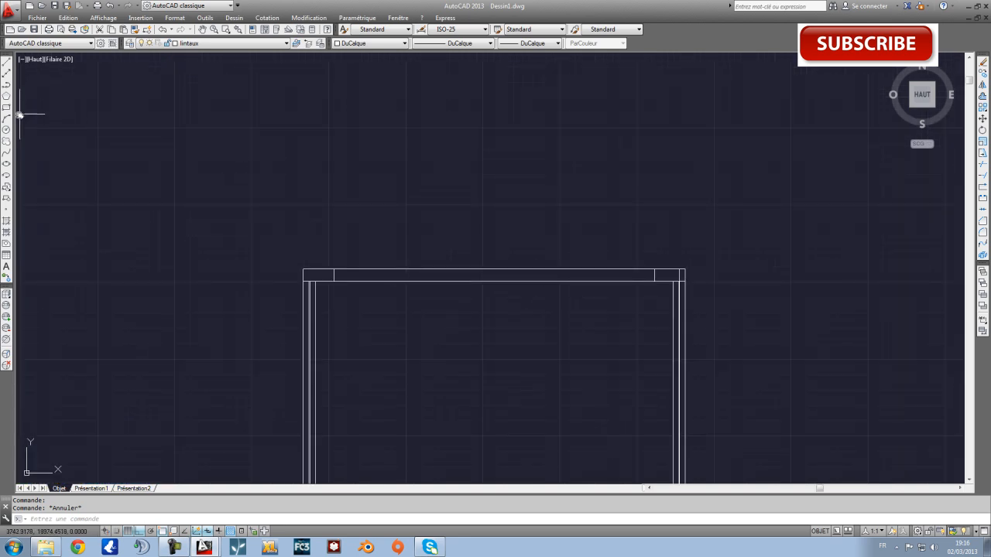
{"action": "left_click", "coordinate": [184, 43]}
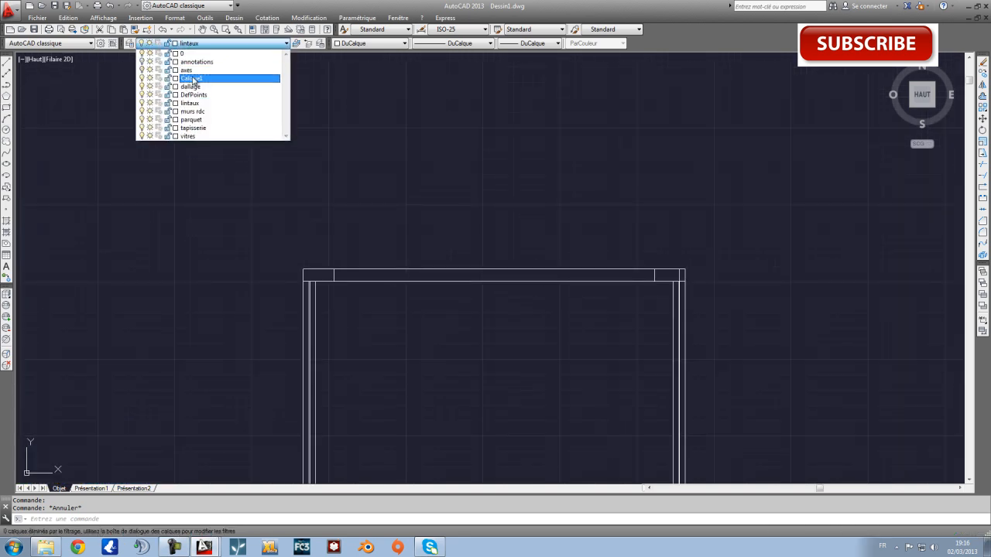
{"action": "left_click", "coordinate": [194, 104]}
{"action": "left_click", "coordinate": [6, 106]}
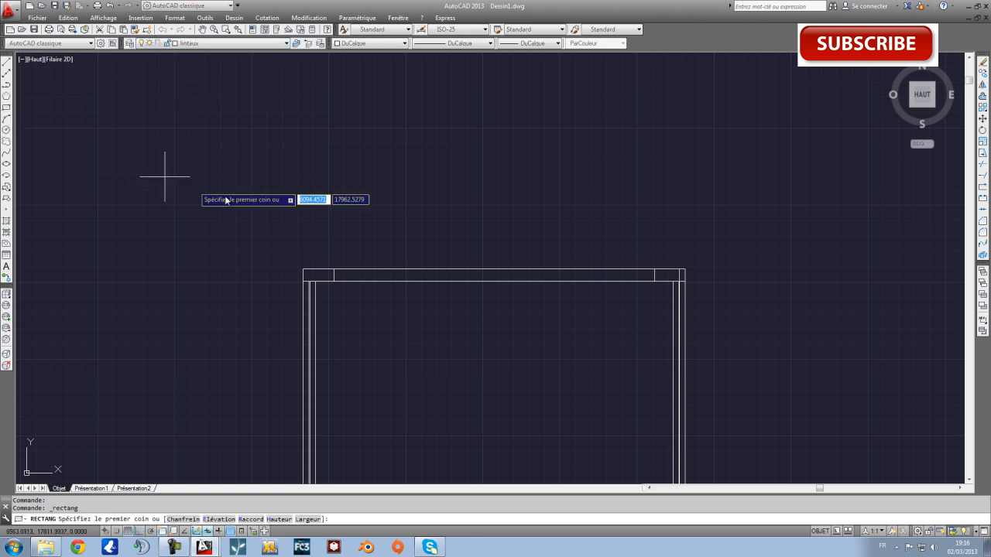
{"action": "scroll", "coordinate": [348, 284], "scroll_direction": "up", "scroll_amount": 4}
{"action": "left_click", "coordinate": [287, 270]}
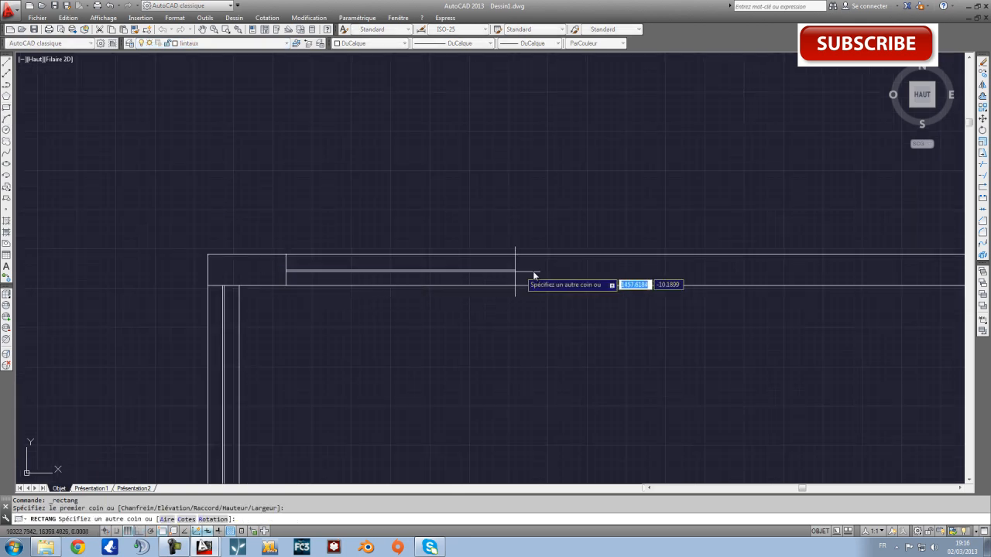
{"action": "key", "text": "Escape"}
Step: Draw a horizontal centre line across the upper wall's opening, between the midpoints of its left and right end lines
{"action": "left_click", "coordinate": [6, 62]}
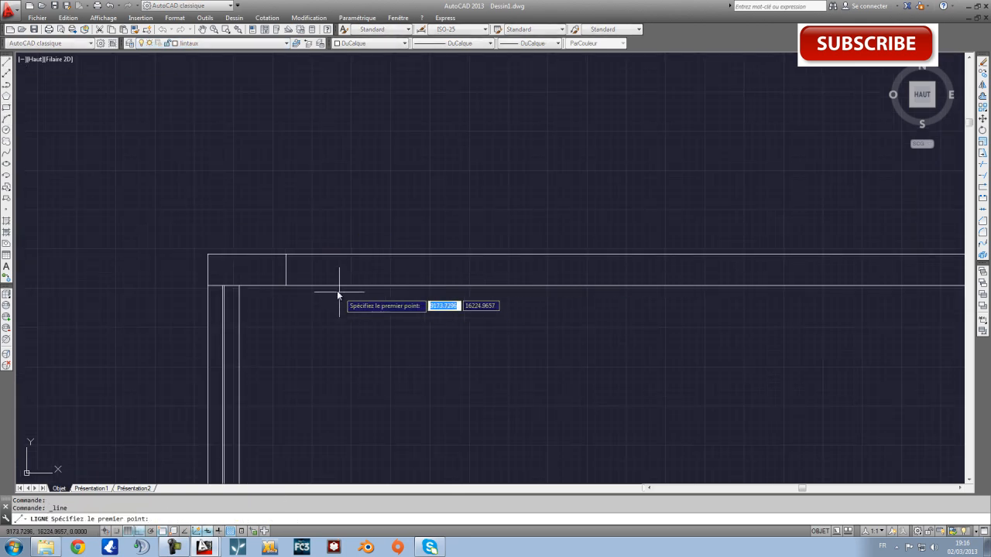
{"action": "left_click", "coordinate": [287, 271]}
{"action": "scroll", "coordinate": [637, 287], "scroll_direction": "down", "scroll_amount": 4}
{"action": "scroll", "coordinate": [360, 279], "scroll_direction": "up", "scroll_amount": 4}
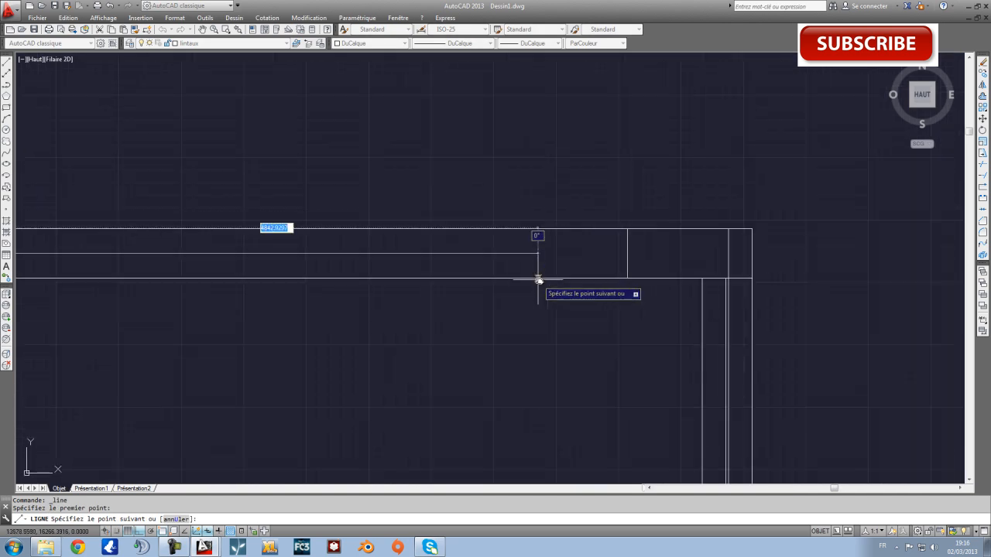
{"action": "key", "text": "Escape"}
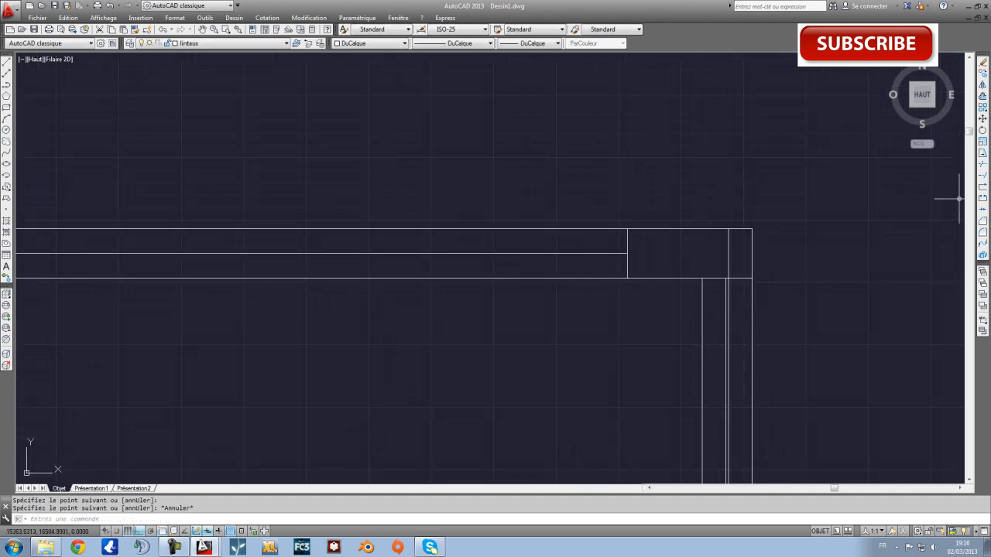
Step: Offset the opening's centre line by 5 to both sides
{"action": "left_click", "coordinate": [984, 95]}
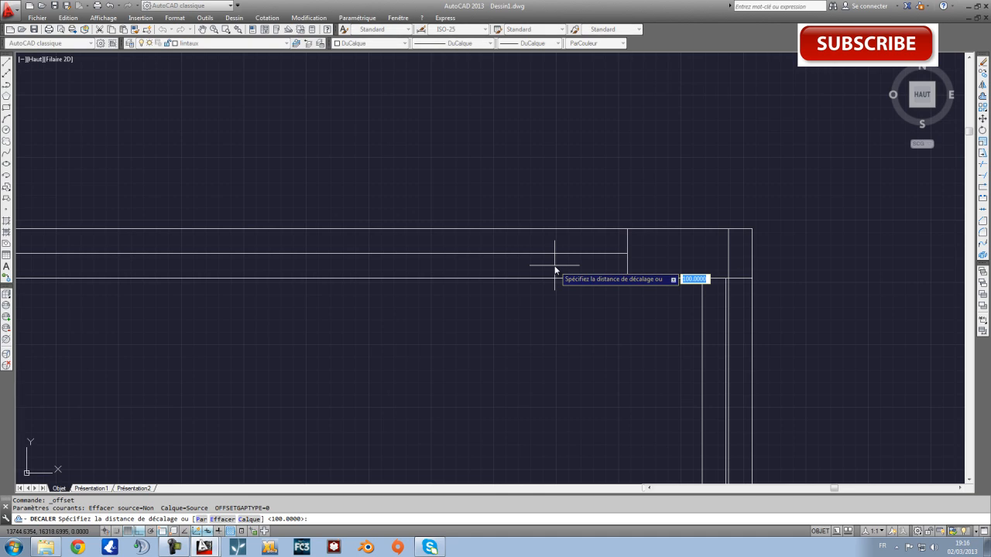
{"action": "key", "text": "Return"}
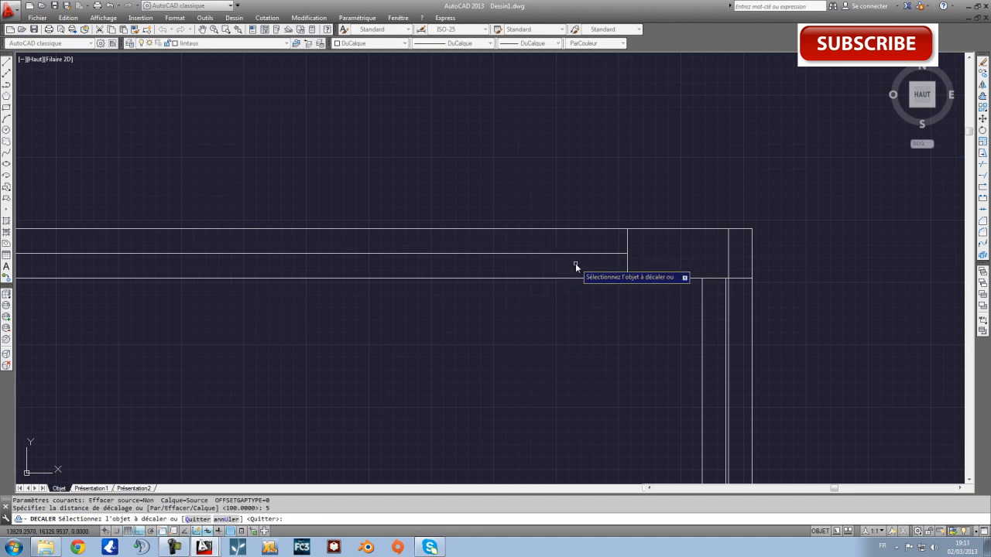
{"action": "left_click", "coordinate": [573, 254]}
{"action": "scroll", "coordinate": [573, 256], "scroll_direction": "up", "scroll_amount": 3}
{"action": "left_click", "coordinate": [590, 280]}
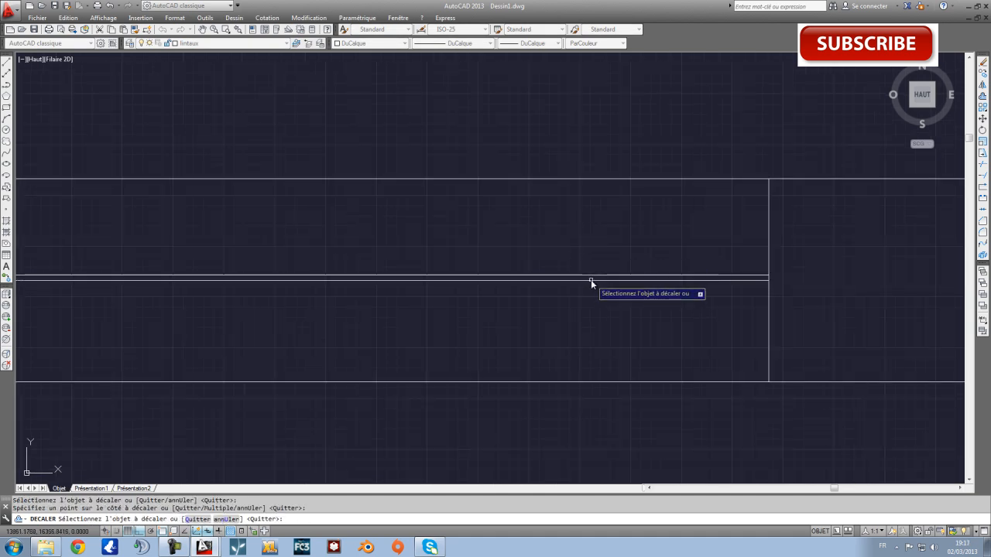
{"action": "key", "text": "Escape"}
Step: Erase the original centre line between the two offset lines in the upper wall's opening
{"action": "scroll", "coordinate": [743, 283], "scroll_direction": "up", "scroll_amount": 3}
{"action": "left_click", "coordinate": [748, 262]}
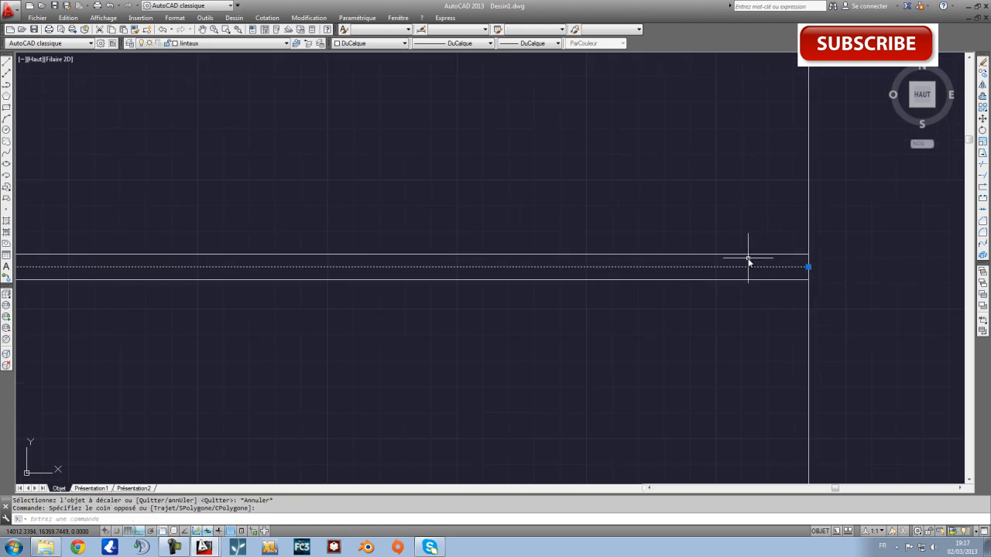
{"action": "left_click", "coordinate": [689, 254]}
{"action": "key", "text": "Delete"}
Step: Draw a short vertical line closing the right end of the two offset lines in the upper wall's opening
{"action": "left_click", "coordinate": [6, 66]}
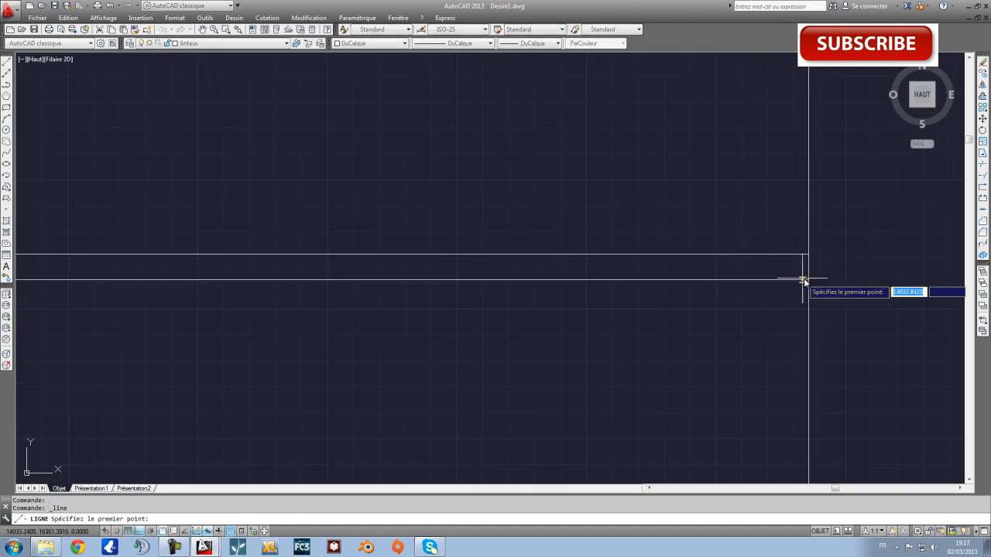
{"action": "left_click", "coordinate": [808, 254]}
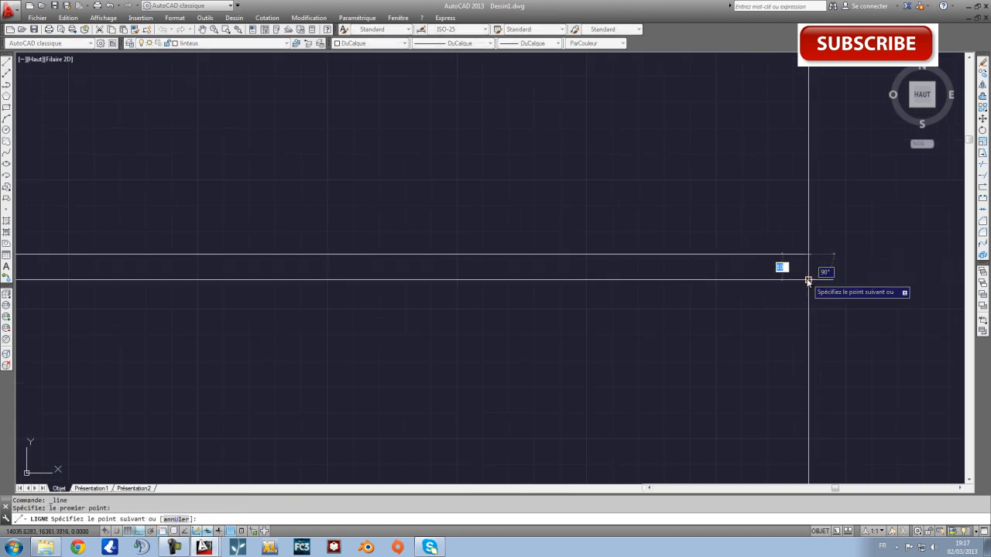
{"action": "left_click", "coordinate": [808, 280]}
{"action": "key", "text": "Escape"}
Step: Draw a short vertical line closing the left end of the two offset lines in the upper wall's opening
{"action": "scroll", "coordinate": [782, 294], "scroll_direction": "down", "scroll_amount": 2}
{"action": "scroll", "coordinate": [490, 330], "scroll_direction": "down", "scroll_amount": 1}
{"action": "middle_click_drag", "start_coordinate": [490, 331], "coordinate": [791, 362]}
{"action": "scroll", "coordinate": [429, 377], "scroll_direction": "down", "scroll_amount": 3}
{"action": "middle_click_drag", "start_coordinate": [312, 374], "coordinate": [777, 349]}
{"action": "scroll", "coordinate": [332, 348], "scroll_direction": "up", "scroll_amount": 4}
{"action": "left_click", "coordinate": [5, 66]}
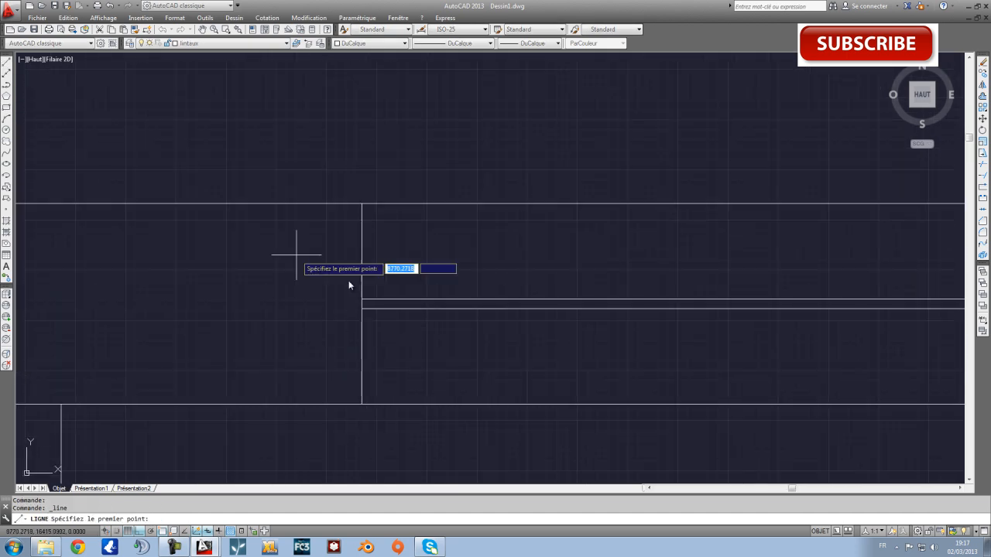
{"action": "left_click", "coordinate": [362, 308]}
{"action": "key", "text": "Escape"}
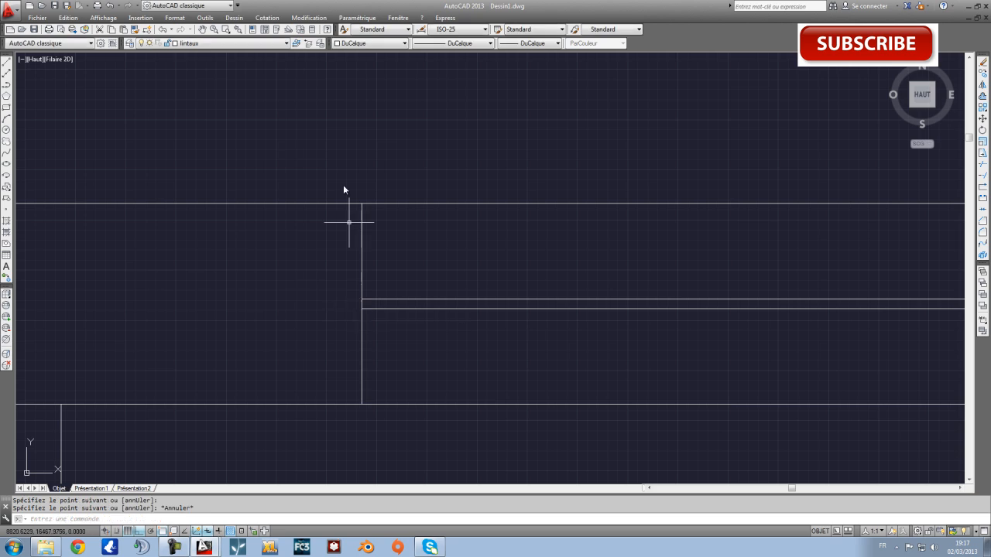
Step: Make vitres the current layer
{"action": "left_click", "coordinate": [176, 43]}
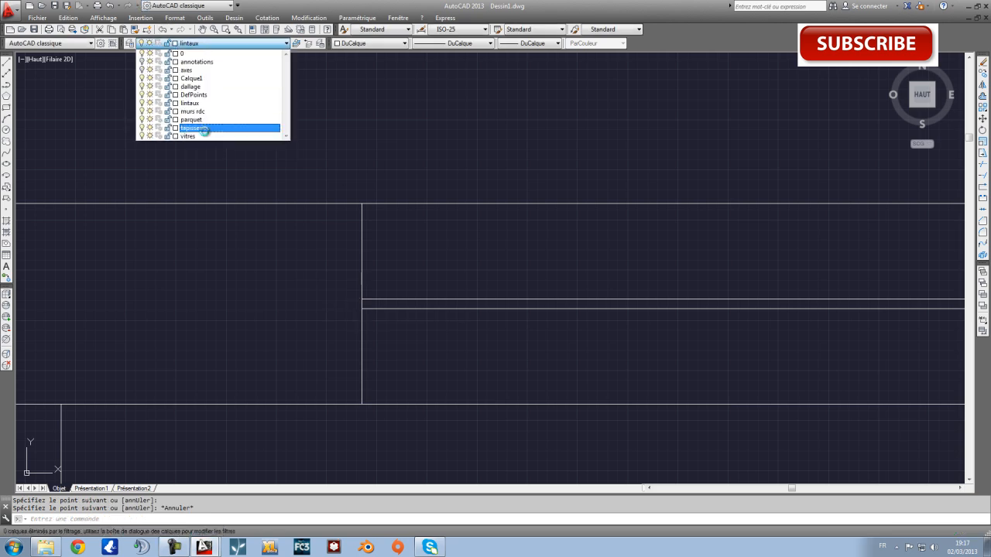
{"action": "left_click", "coordinate": [203, 129]}
{"action": "left_click", "coordinate": [209, 43]}
{"action": "left_click", "coordinate": [194, 136]}
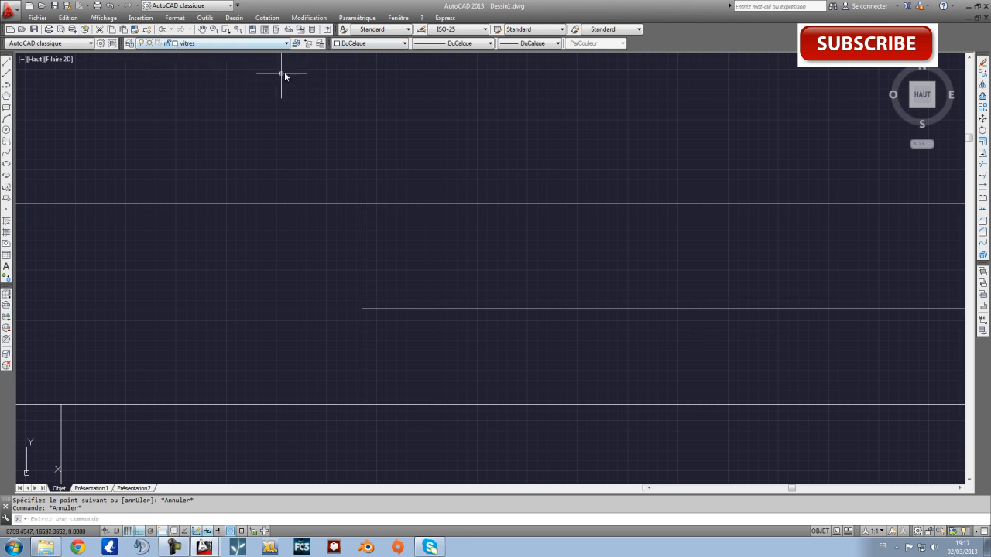
Step: Try to convert the thin strip's outline in the upper wall's opening to a region
{"action": "left_click", "coordinate": [234, 18]}
{"action": "left_click", "coordinate": [253, 290]}
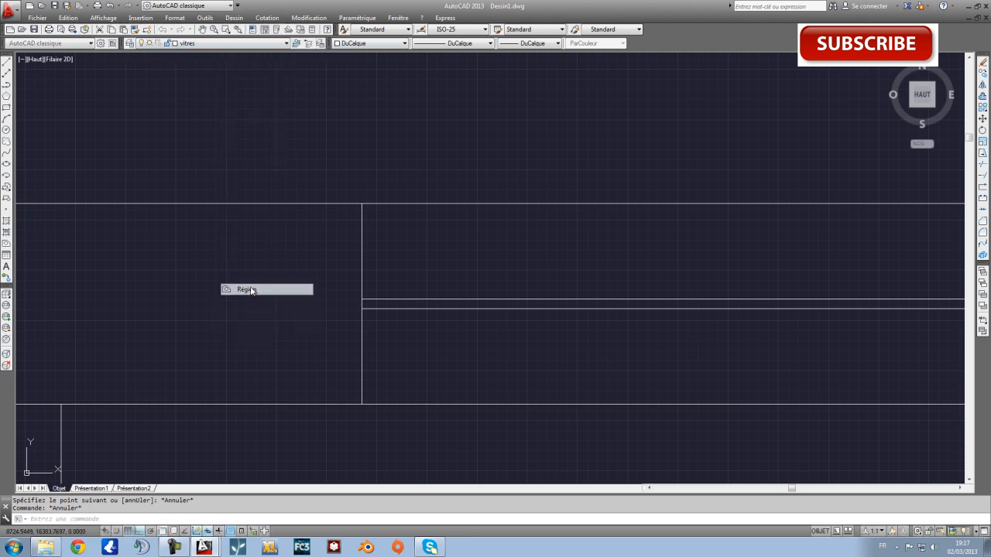
{"action": "left_click", "coordinate": [312, 266]}
{"action": "scroll", "coordinate": [469, 357], "scroll_direction": "down", "scroll_amount": 6}
{"action": "middle_click_drag", "start_coordinate": [728, 357], "coordinate": [308, 358]}
{"action": "middle_click_drag", "start_coordinate": [440, 359], "coordinate": [540, 354]}
{"action": "left_click", "coordinate": [536, 374]}
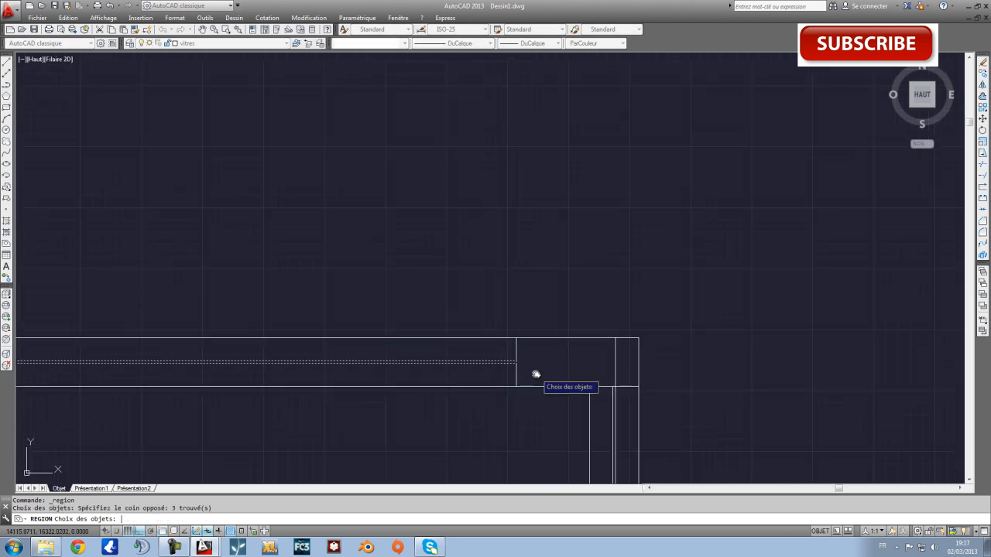
{"action": "key", "text": "Return"}
{"action": "scroll", "coordinate": [489, 369], "scroll_direction": "up", "scroll_amount": 4}
{"action": "left_click", "coordinate": [491, 367]}
{"action": "left_click", "coordinate": [484, 374]}
{"action": "key", "text": "Escape"}
{"action": "scroll", "coordinate": [570, 370], "scroll_direction": "up", "scroll_amount": 2}
{"action": "scroll", "coordinate": [566, 370], "scroll_direction": "down", "scroll_amount": 3}
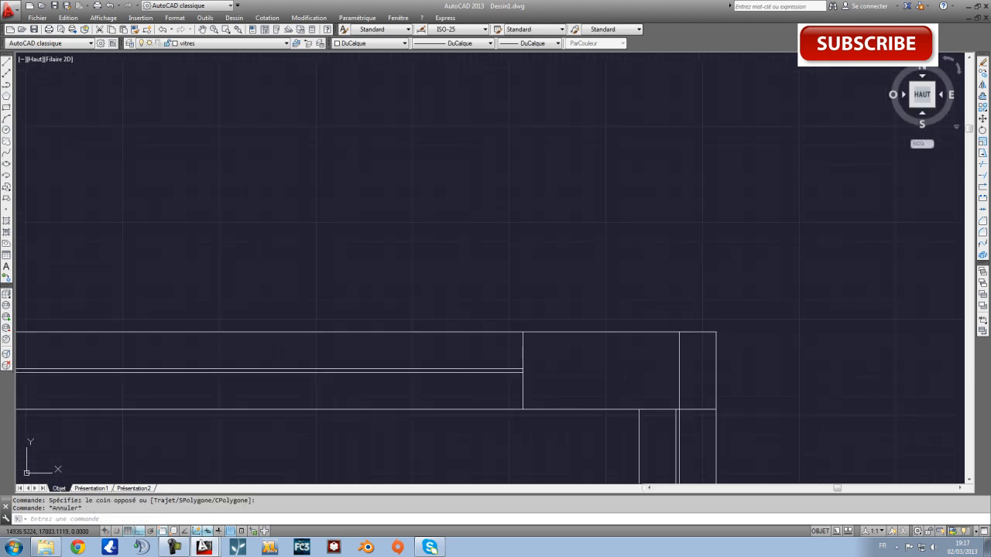
Step: Draw a 5200 by 10 rectangle over the thin strip, from its lower-right corner to its upper-left corner
{"action": "left_click", "coordinate": [6, 107]}
{"action": "left_click", "coordinate": [523, 374]}
{"action": "scroll", "coordinate": [472, 376], "scroll_direction": "down", "scroll_amount": 6}
{"action": "middle_click_drag", "start_coordinate": [456, 380], "coordinate": [883, 378]}
{"action": "scroll", "coordinate": [422, 378], "scroll_direction": "up", "scroll_amount": 10}
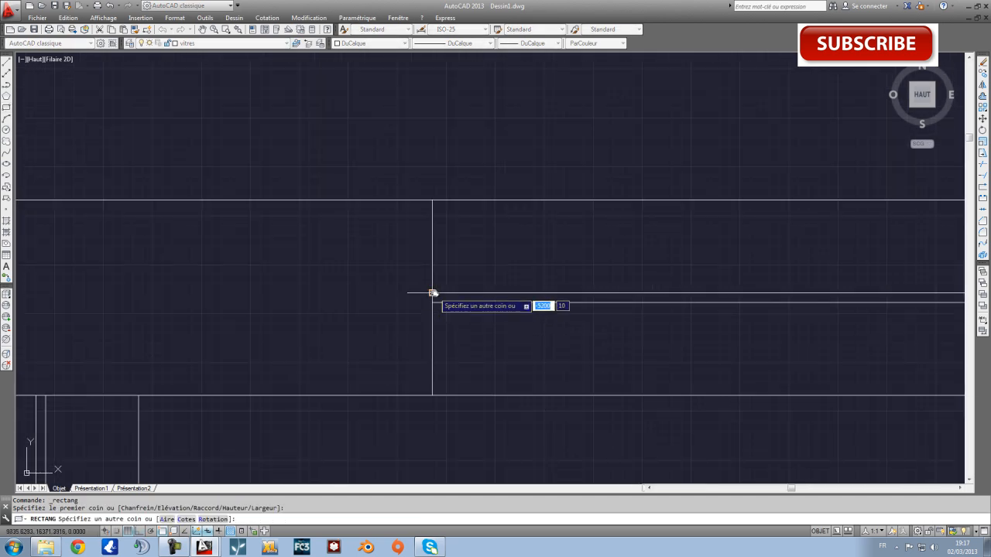
{"action": "key", "text": "Escape"}
Step: Move the new rectangle straight up by about 21, clear of the original strip lines
{"action": "left_click", "coordinate": [469, 293]}
{"action": "middle_click_drag", "start_coordinate": [598, 292], "coordinate": [304, 316]}
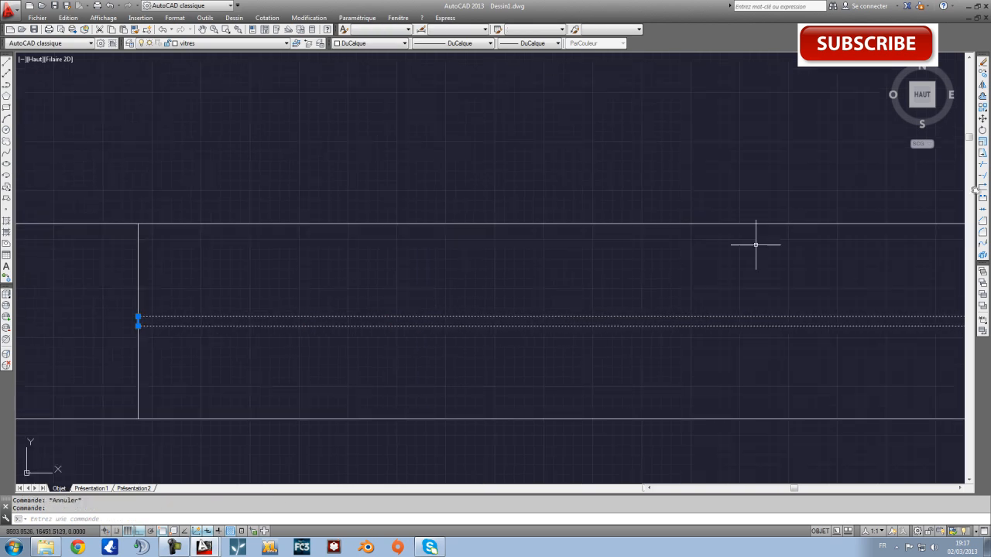
{"action": "left_click", "coordinate": [983, 118]}
{"action": "left_click", "coordinate": [424, 376]}
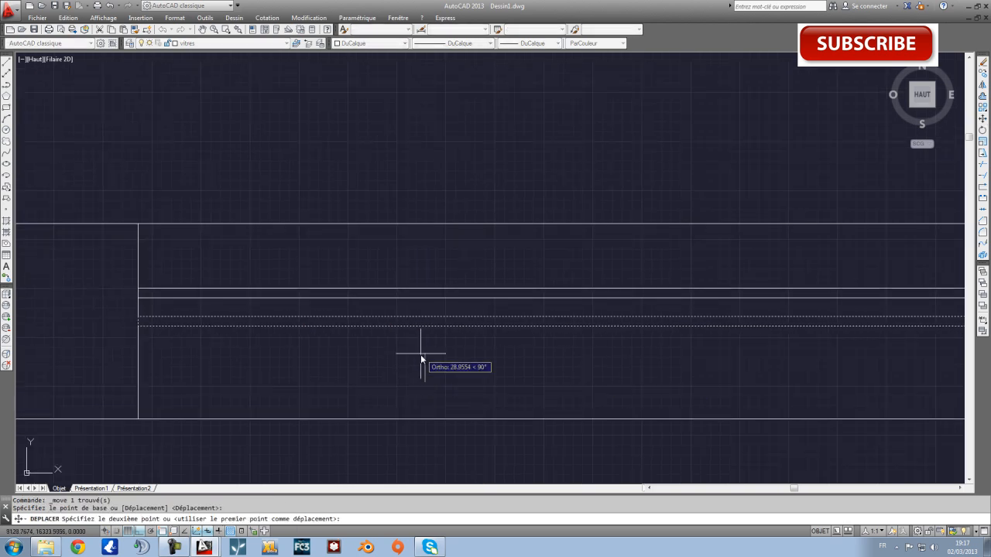
{"action": "key", "text": "Escape"}
Step: Erase the two original long strip lines below the rectangle in the upper wall's opening
{"action": "left_click", "coordinate": [162, 326]}
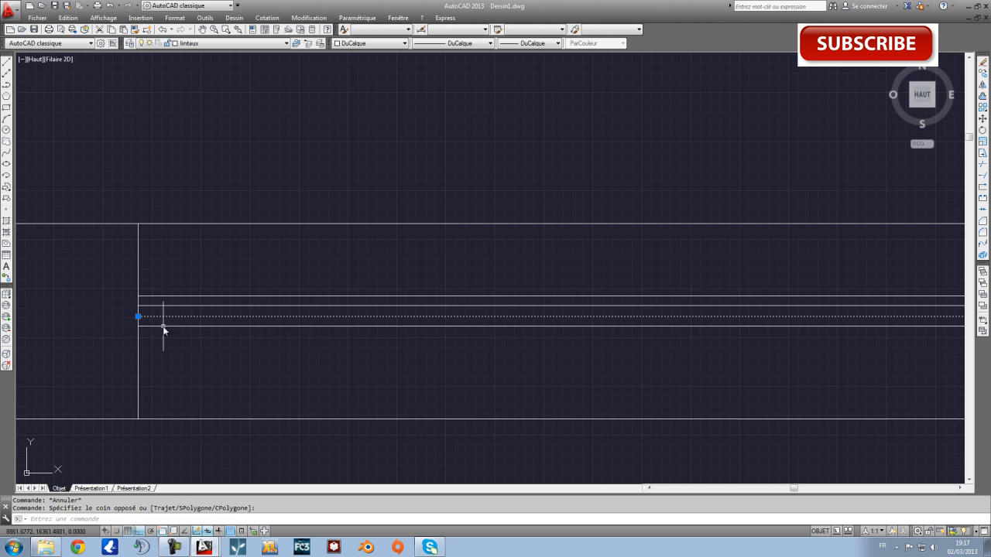
{"action": "key", "text": "Delete"}
{"action": "left_click", "coordinate": [188, 323]}
{"action": "left_click", "coordinate": [183, 331]}
{"action": "key", "text": "Delete"}
Step: Erase the short line that closed the right end of the original strip
{"action": "scroll", "coordinate": [228, 338], "scroll_direction": "down", "scroll_amount": 6}
{"action": "middle_click_drag", "start_coordinate": [651, 340], "coordinate": [54, 342]}
{"action": "scroll", "coordinate": [385, 341], "scroll_direction": "up", "scroll_amount": 3}
{"action": "scroll", "coordinate": [380, 337], "scroll_direction": "up", "scroll_amount": 4}
{"action": "left_click", "coordinate": [338, 308]}
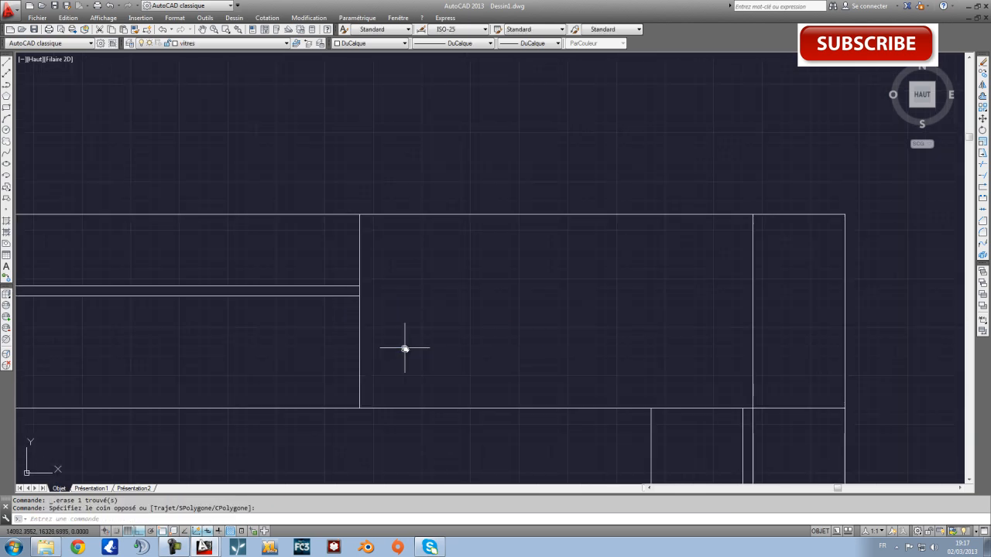
{"action": "left_click", "coordinate": [398, 352]}
{"action": "key", "text": "Delete"}
Step: Move the rectangle back down so its lower-left corner meets the lower end of the remaining left closing line
{"action": "left_click", "coordinate": [338, 310]}
{"action": "left_click", "coordinate": [310, 283]}
{"action": "scroll", "coordinate": [271, 296], "scroll_direction": "down", "scroll_amount": 12}
{"action": "middle_click_drag", "start_coordinate": [228, 320], "coordinate": [750, 321]}
{"action": "scroll", "coordinate": [520, 301], "scroll_direction": "up", "scroll_amount": 4}
{"action": "scroll", "coordinate": [402, 322], "scroll_direction": "up", "scroll_amount": 1}
{"action": "middle_click_drag", "start_coordinate": [402, 321], "coordinate": [793, 186]}
{"action": "scroll", "coordinate": [429, 223], "scroll_direction": "up", "scroll_amount": 1}
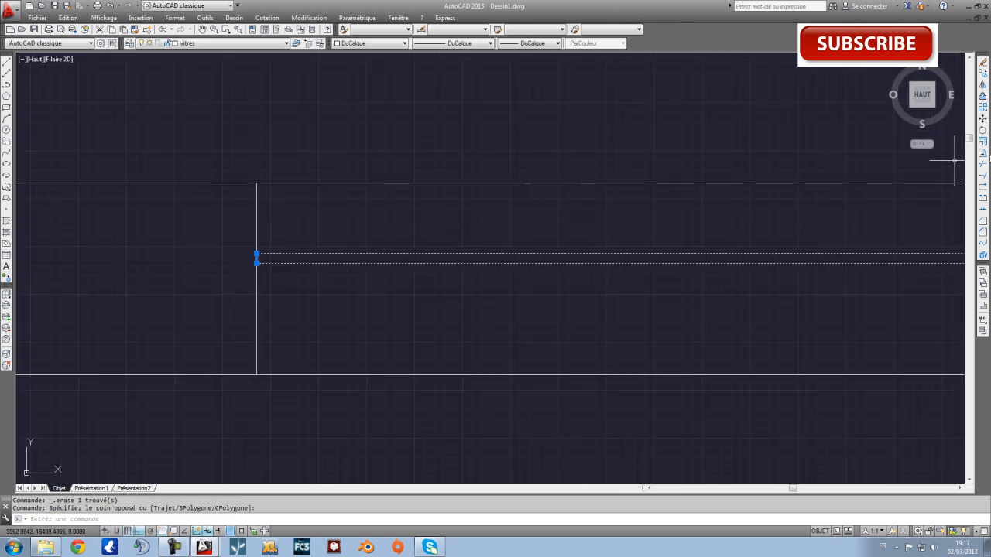
{"action": "left_click", "coordinate": [983, 118]}
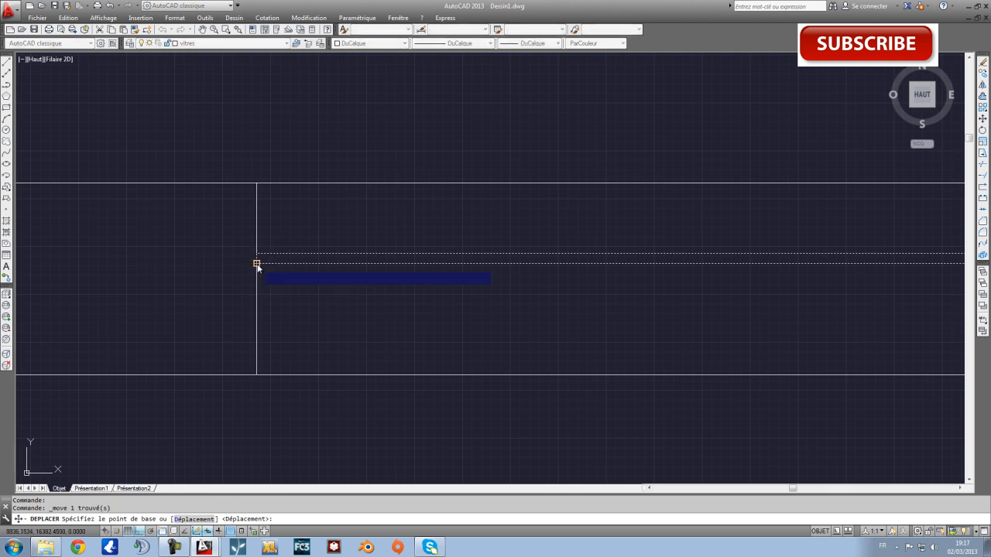
{"action": "left_click", "coordinate": [257, 264]}
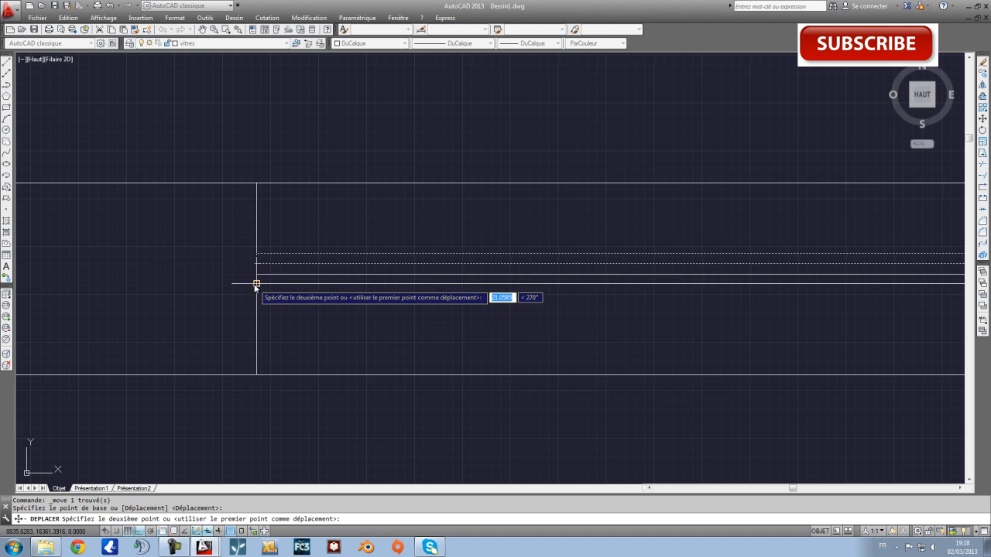
{"action": "left_click", "coordinate": [257, 283]}
Step: Erase the short line that closed the left end of the original strip
{"action": "left_click", "coordinate": [239, 262]}
{"action": "left_click", "coordinate": [263, 296]}
{"action": "key", "text": "Delete"}
Step: Examine the upper wall's corner, the overall floor plan and the column circles around the terrace
{"action": "scroll", "coordinate": [285, 306], "scroll_direction": "down", "scroll_amount": 2}
{"action": "scroll", "coordinate": [285, 306], "scroll_direction": "down", "scroll_amount": 2}
{"action": "scroll", "coordinate": [571, 323], "scroll_direction": "down", "scroll_amount": 1}
{"action": "scroll", "coordinate": [655, 348], "scroll_direction": "down", "scroll_amount": 1}
{"action": "middle_click_drag", "start_coordinate": [672, 351], "coordinate": [368, 287]}
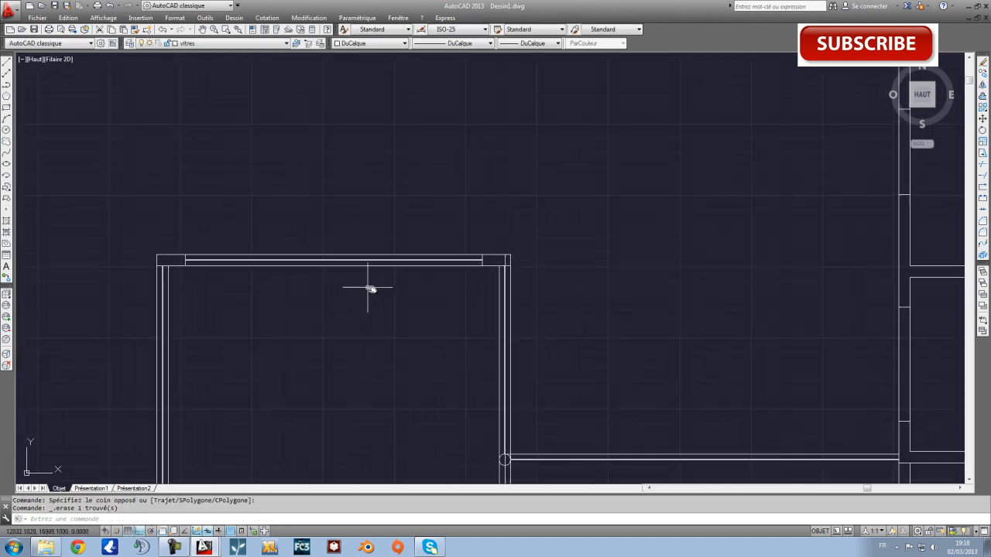
{"action": "scroll", "coordinate": [503, 269], "scroll_direction": "up", "scroll_amount": 2}
{"action": "left_click", "coordinate": [485, 260]}
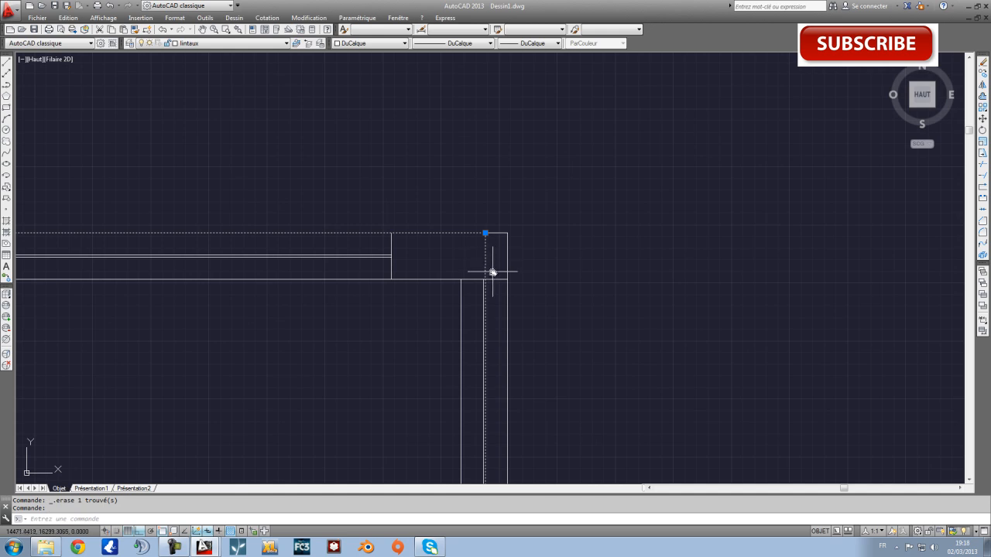
{"action": "key", "text": "Escape"}
{"action": "scroll", "coordinate": [493, 273], "scroll_direction": "down", "scroll_amount": 4}
{"action": "scroll", "coordinate": [446, 257], "scroll_direction": "up", "scroll_amount": 4}
{"action": "scroll", "coordinate": [446, 257], "scroll_direction": "down", "scroll_amount": 2}
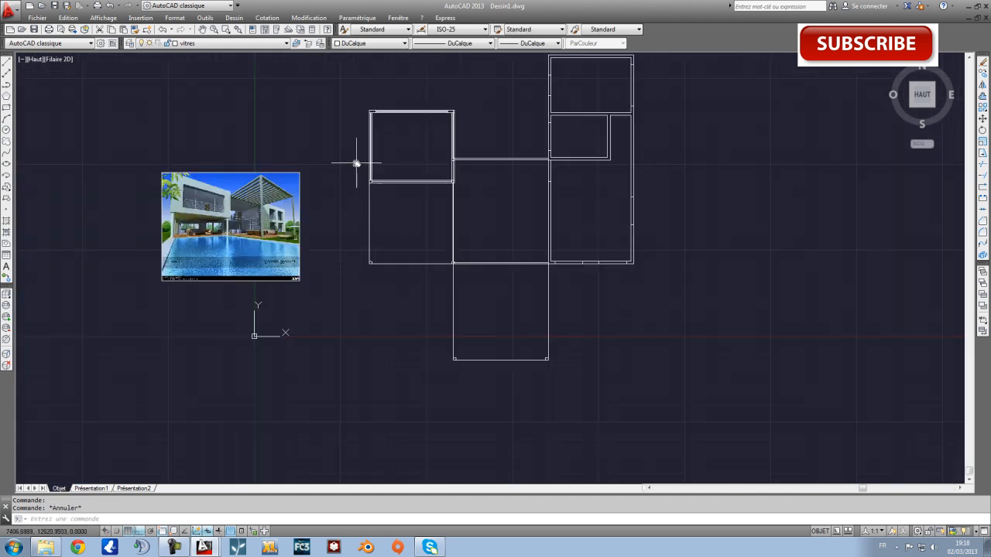
{"action": "scroll", "coordinate": [452, 230], "scroll_direction": "up", "scroll_amount": 2}
{"action": "scroll", "coordinate": [451, 287], "scroll_direction": "down", "scroll_amount": 2}
{"action": "scroll", "coordinate": [438, 261], "scroll_direction": "up", "scroll_amount": 6}
{"action": "scroll", "coordinate": [441, 281], "scroll_direction": "down", "scroll_amount": 4}
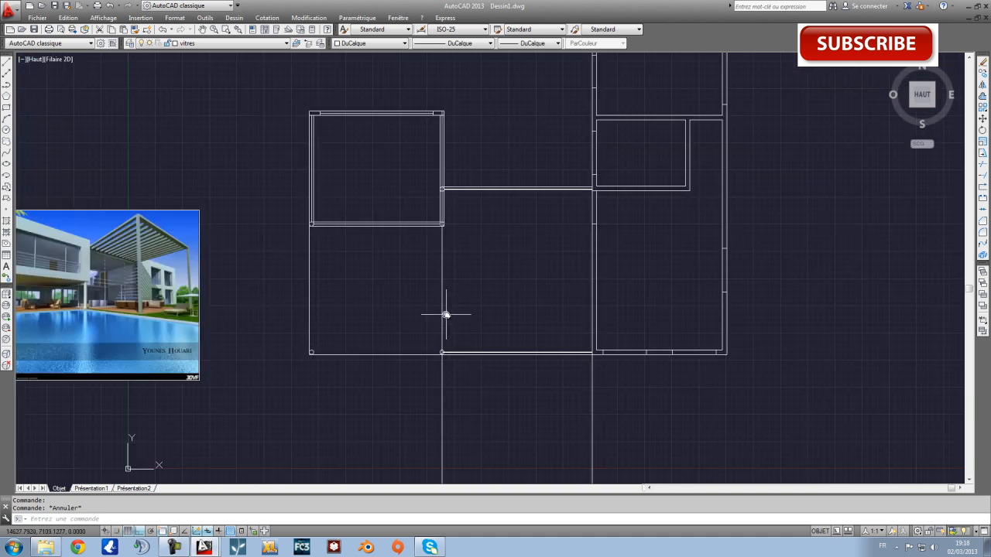
{"action": "scroll", "coordinate": [441, 354], "scroll_direction": "up", "scroll_amount": 4}
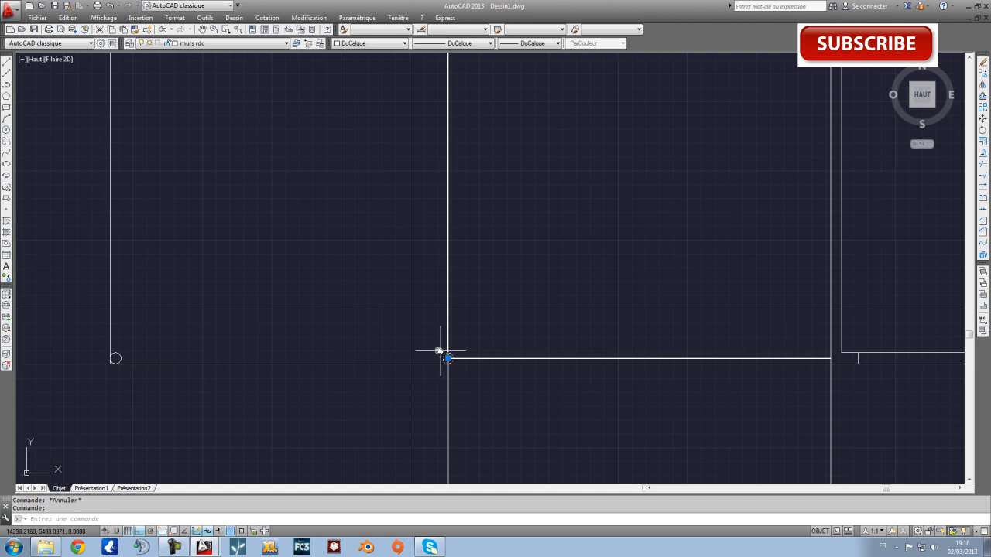
{"action": "scroll", "coordinate": [418, 313], "scroll_direction": "down", "scroll_amount": 5}
Step: Extrude the four column circles at the terrace's corners to a height of 2500
{"action": "left_click", "coordinate": [103, 17]}
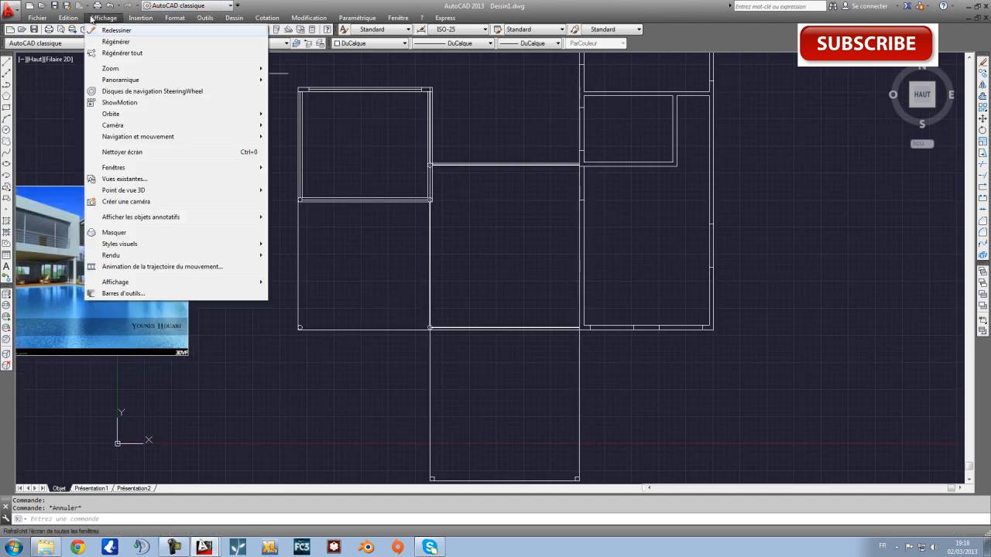
{"action": "mouse_move", "coordinate": [116, 113]}
{"action": "left_click", "coordinate": [302, 113]}
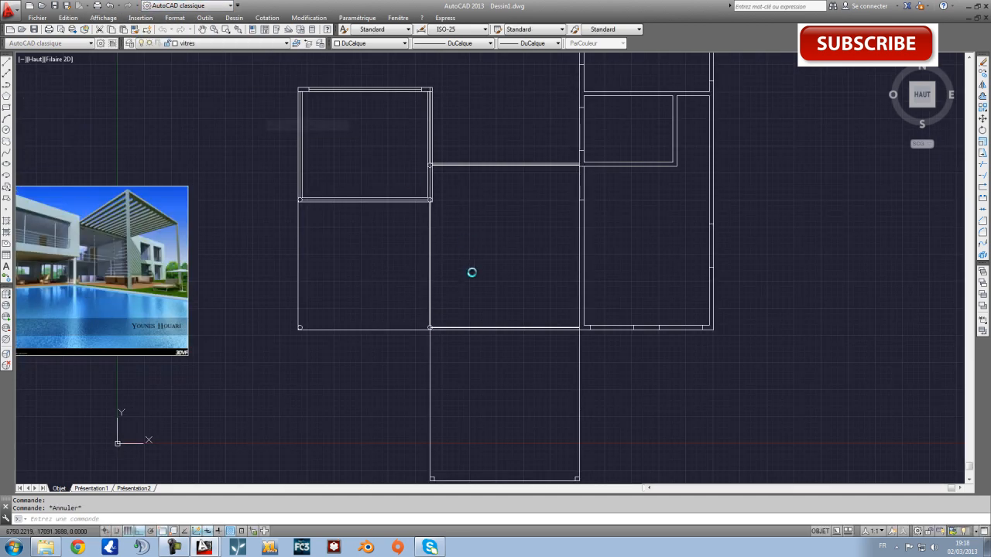
{"action": "mouse_move", "coordinate": [516, 310]}
{"action": "left_mouse_down"}
{"action": "mouse_move", "coordinate": [534, 283]}
{"action": "mouse_move", "coordinate": [533, 216]}
{"action": "mouse_move", "coordinate": [400, 364]}
{"action": "mouse_move", "coordinate": [513, 310]}
{"action": "mouse_move", "coordinate": [427, 403]}
{"action": "mouse_move", "coordinate": [469, 333]}
{"action": "mouse_move", "coordinate": [612, 349]}
{"action": "mouse_move", "coordinate": [550, 367]}
{"action": "mouse_move", "coordinate": [484, 330]}
{"action": "mouse_move", "coordinate": [603, 322]}
{"action": "mouse_move", "coordinate": [562, 332]}
{"action": "mouse_move", "coordinate": [500, 310]}
{"action": "mouse_move", "coordinate": [515, 336]}
{"action": "mouse_move", "coordinate": [499, 345]}
{"action": "left_mouse_up"}
{"action": "key", "text": "Escape"}
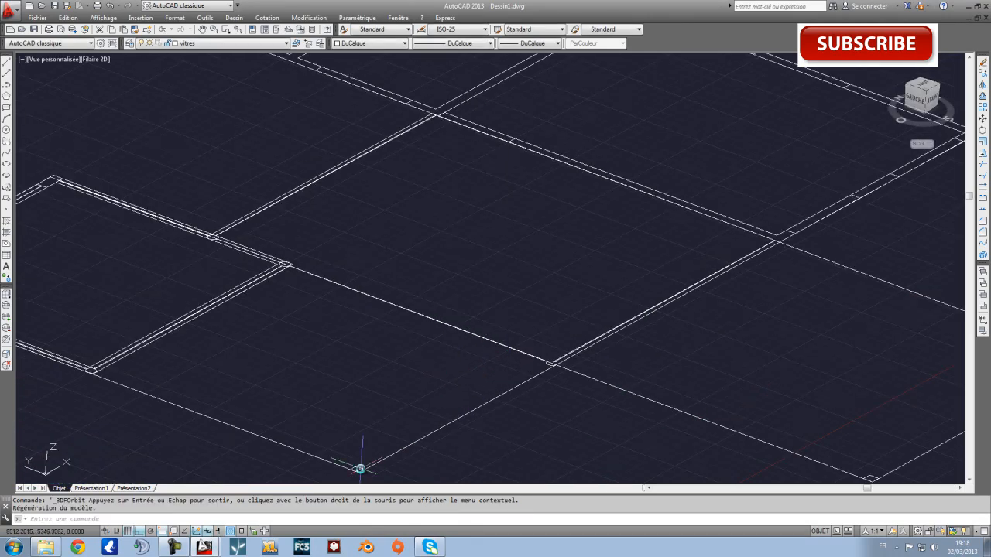
{"action": "left_click", "coordinate": [546, 362]}
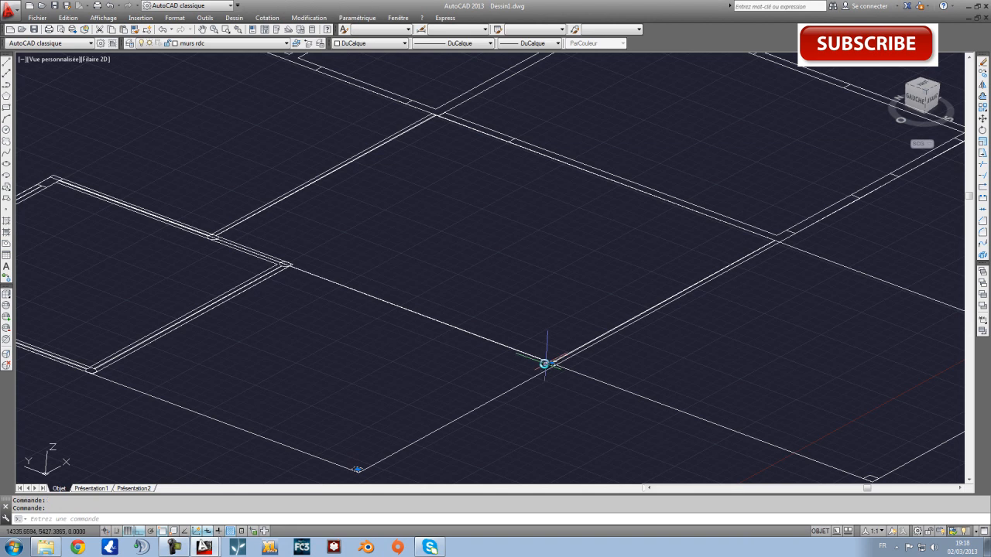
{"action": "scroll", "coordinate": [280, 265], "scroll_direction": "up", "scroll_amount": 5}
{"action": "scroll", "coordinate": [263, 297], "scroll_direction": "down", "scroll_amount": 6}
{"action": "middle_click_drag", "start_coordinate": [147, 414], "coordinate": [349, 414]}
{"action": "scroll", "coordinate": [338, 420], "scroll_direction": "up", "scroll_amount": 4}
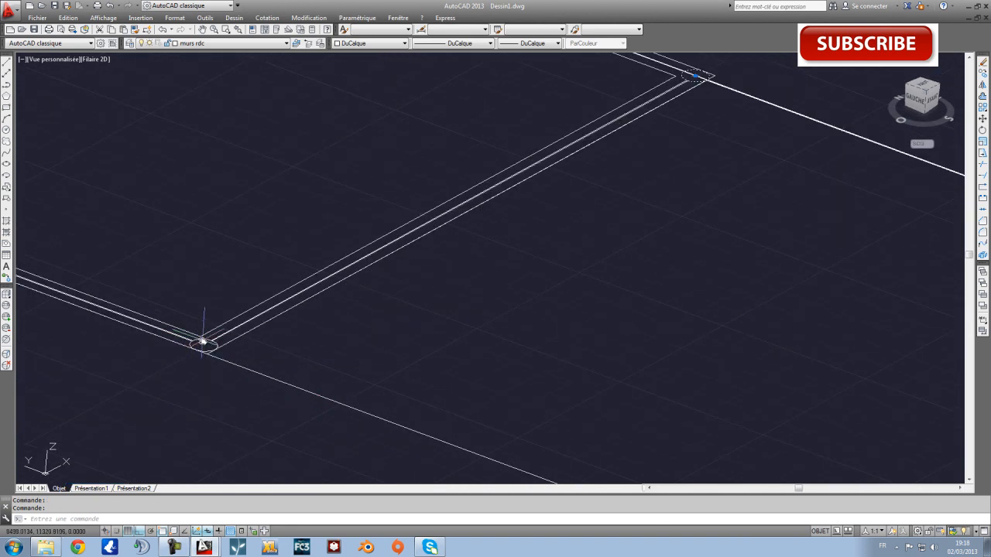
{"action": "scroll", "coordinate": [230, 332], "scroll_direction": "down", "scroll_amount": 6}
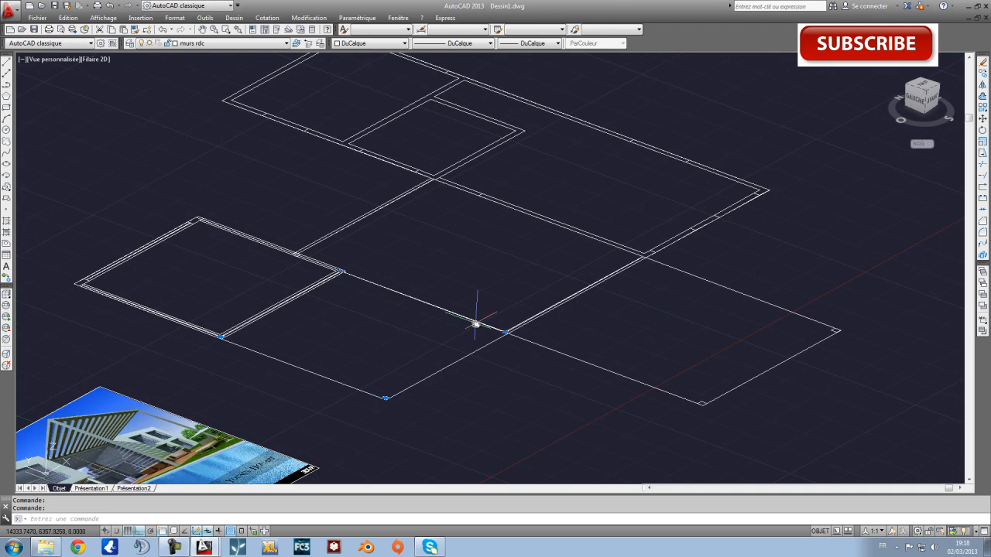
{"action": "left_click", "coordinate": [236, 17]}
{"action": "mouse_move", "coordinate": [255, 30]}
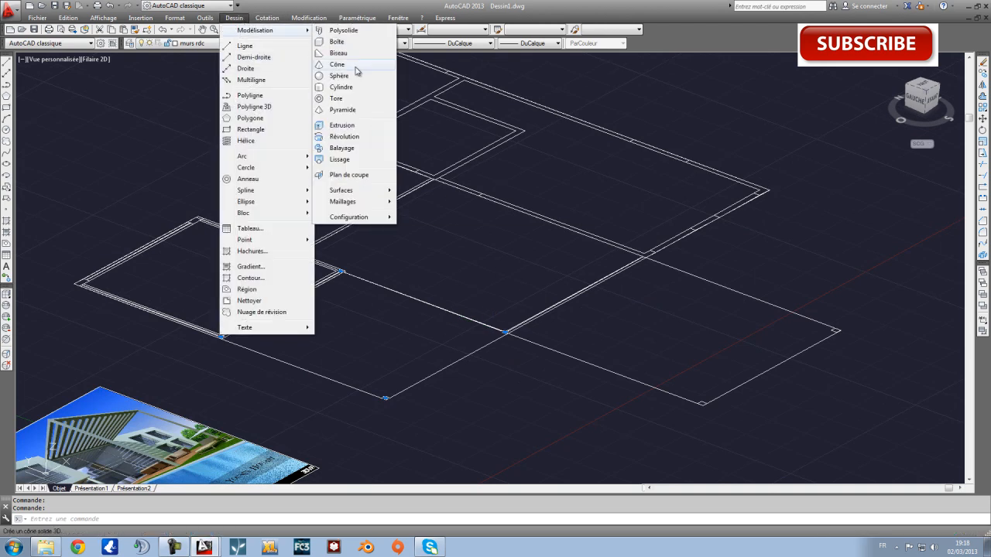
{"action": "left_click", "coordinate": [343, 125]}
{"action": "scroll", "coordinate": [391, 325], "scroll_direction": "up", "scroll_amount": 2}
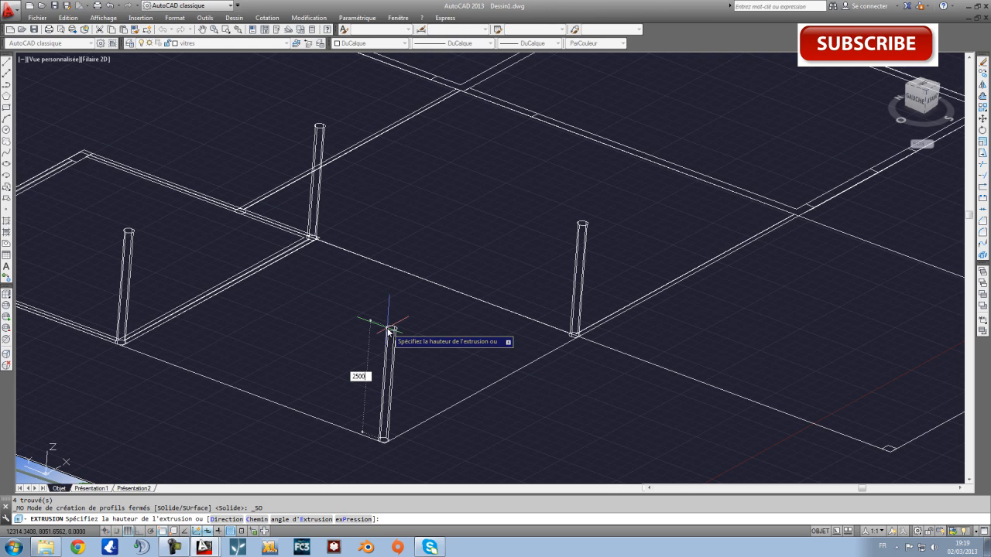
{"action": "key", "text": "Return"}
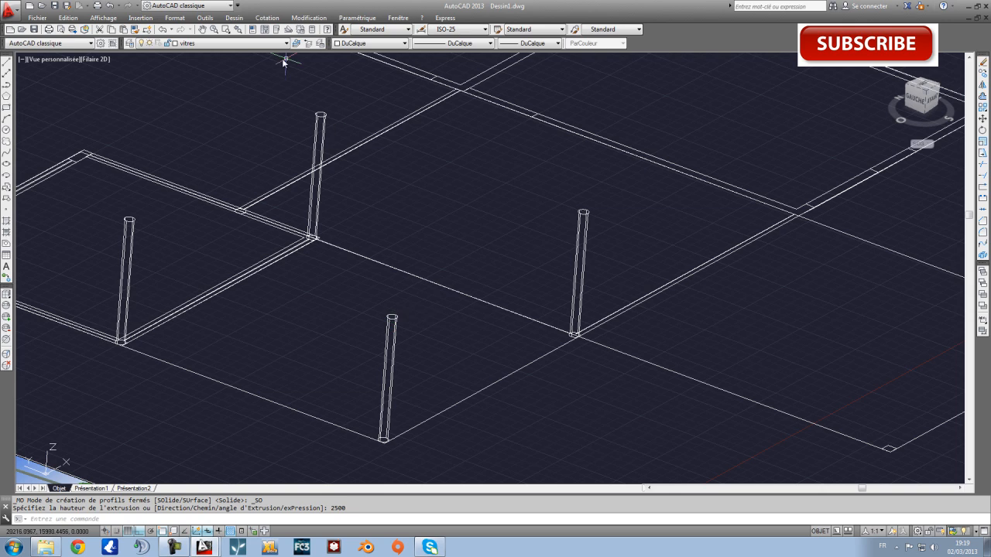
Step: Select the lintel outline running along three sides of the room behind the terrace
{"action": "left_click", "coordinate": [108, 17]}
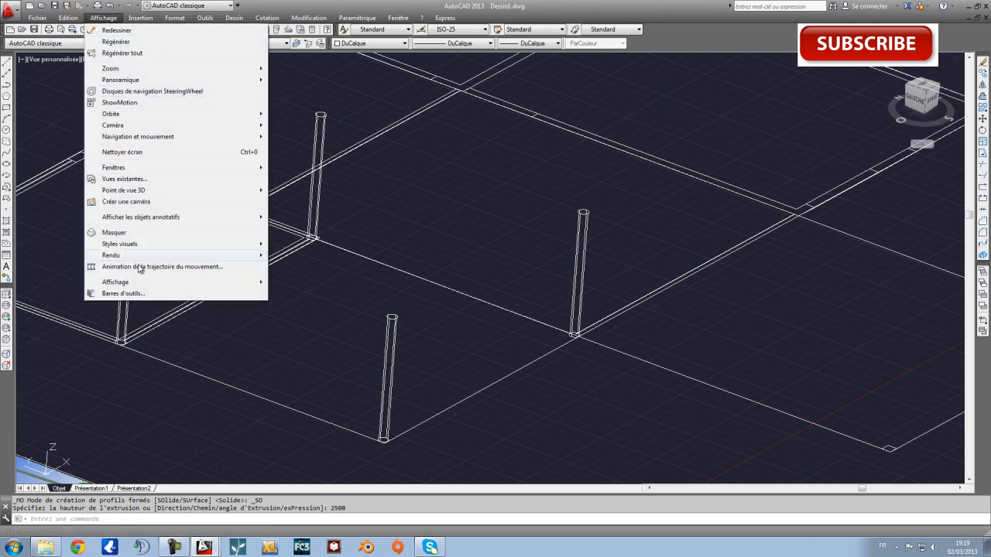
{"action": "left_click", "coordinate": [360, 281]}
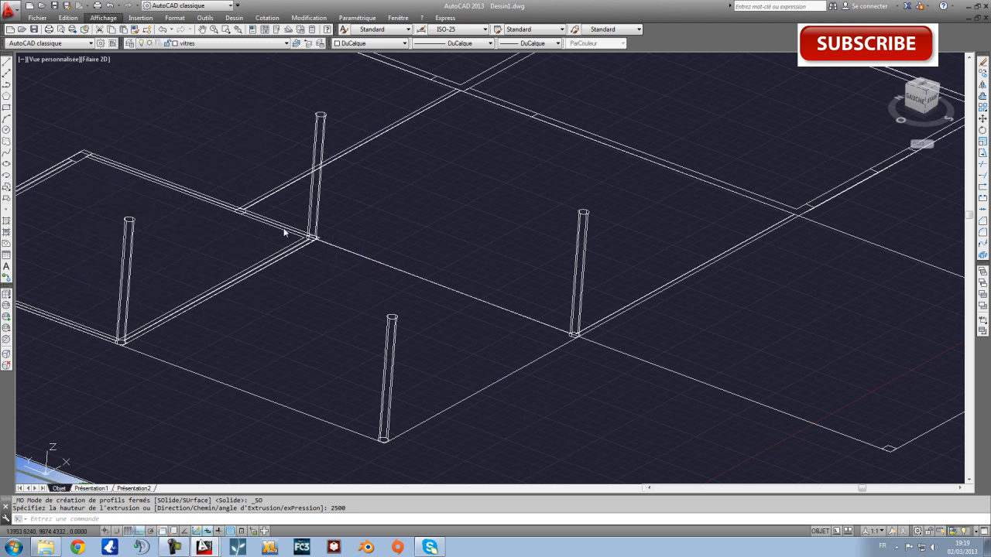
{"action": "scroll", "coordinate": [425, 281], "scroll_direction": "up", "scroll_amount": 5}
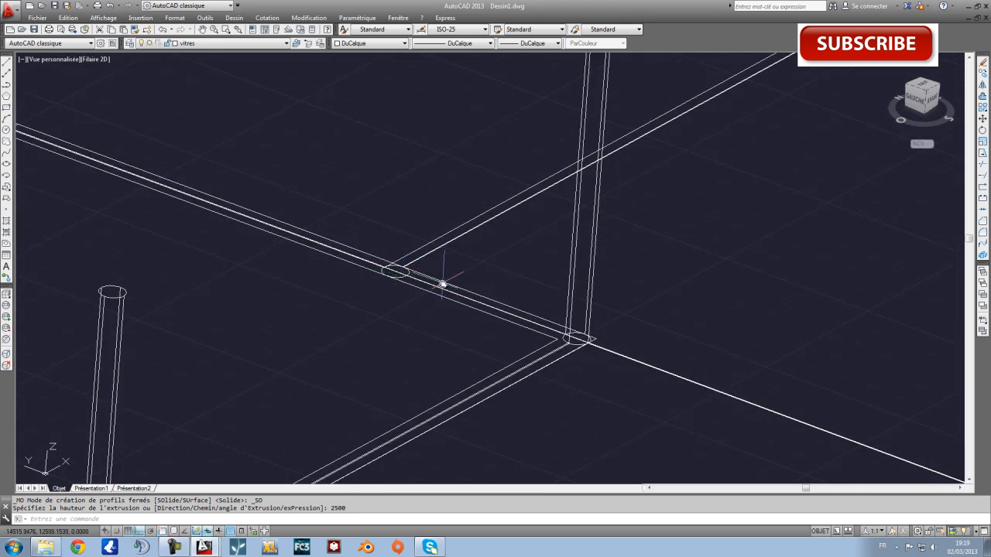
{"action": "scroll", "coordinate": [442, 285], "scroll_direction": "down", "scroll_amount": 3}
{"action": "left_click", "coordinate": [443, 285]}
{"action": "scroll", "coordinate": [418, 288], "scroll_direction": "down", "scroll_amount": 3}
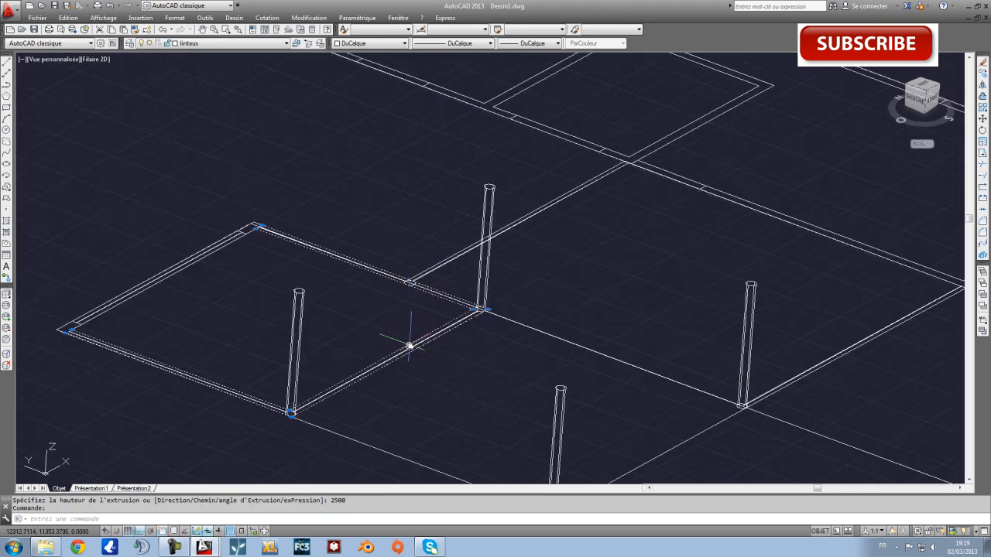
Step: Examine the villa's reference picture and compare it with the lintel and columns in the model
{"action": "scroll", "coordinate": [410, 343], "scroll_direction": "up", "scroll_amount": 3}
{"action": "scroll", "coordinate": [271, 271], "scroll_direction": "down", "scroll_amount": 5}
{"action": "scroll", "coordinate": [159, 311], "scroll_direction": "up", "scroll_amount": 8}
{"action": "middle_click_drag", "start_coordinate": [159, 311], "coordinate": [324, 313]}
{"action": "middle_click_drag", "start_coordinate": [243, 341], "coordinate": [323, 315]}
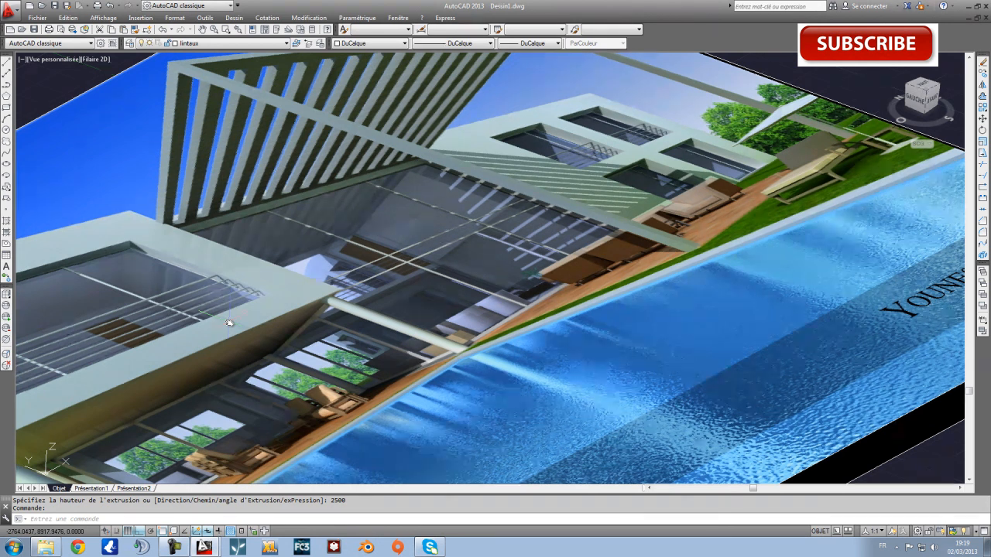
{"action": "scroll", "coordinate": [229, 322], "scroll_direction": "down", "scroll_amount": 2}
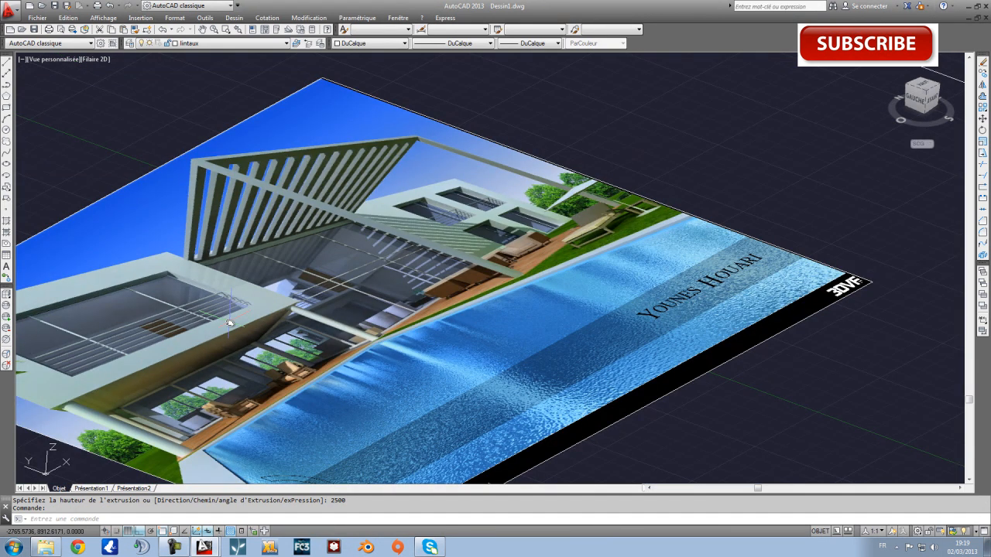
{"action": "scroll", "coordinate": [229, 322], "scroll_direction": "down", "scroll_amount": 5}
{"action": "scroll", "coordinate": [429, 290], "scroll_direction": "up", "scroll_amount": 8}
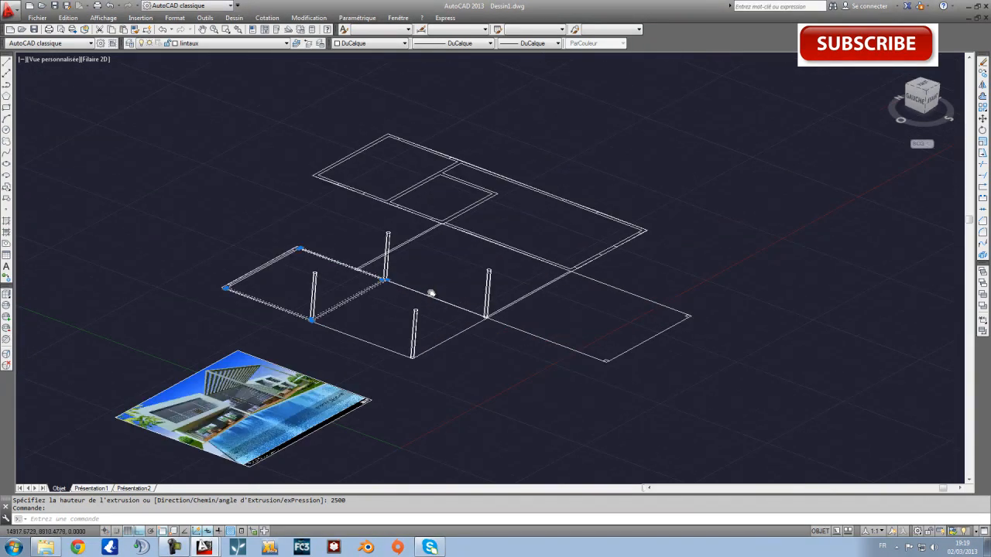
{"action": "middle_click_drag", "start_coordinate": [332, 277], "coordinate": [416, 268]}
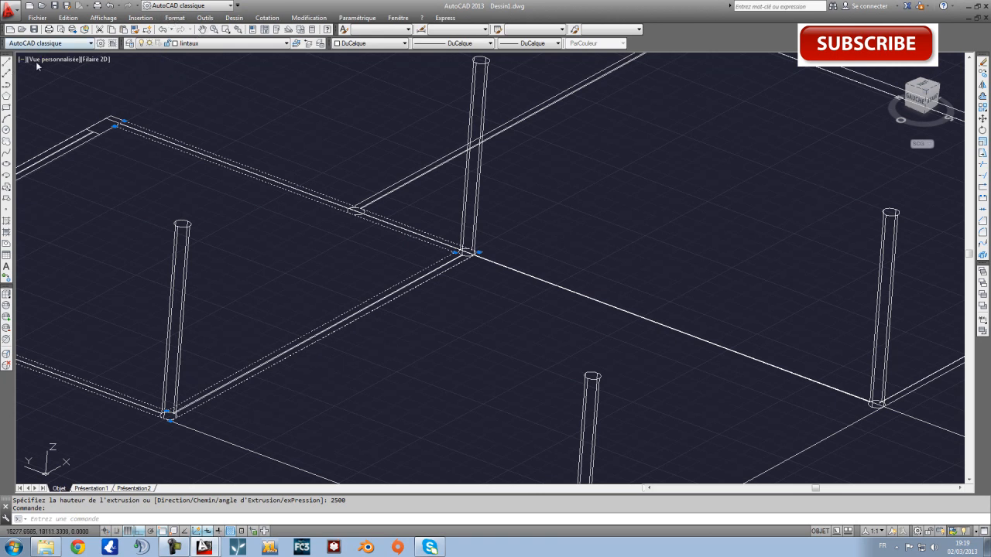
Step: Start extruding the selected lintel outline
{"action": "left_click", "coordinate": [234, 17]}
{"action": "mouse_move", "coordinate": [248, 30]}
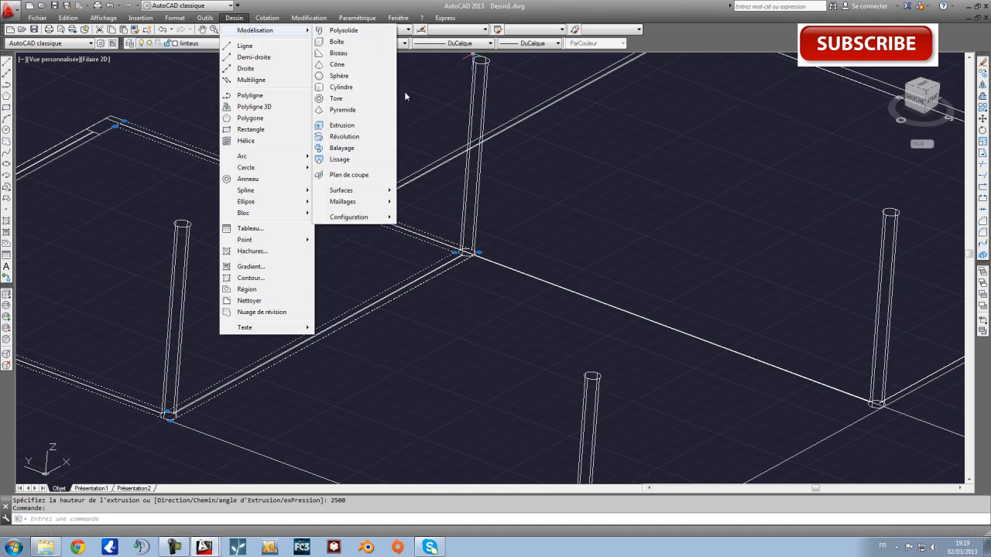